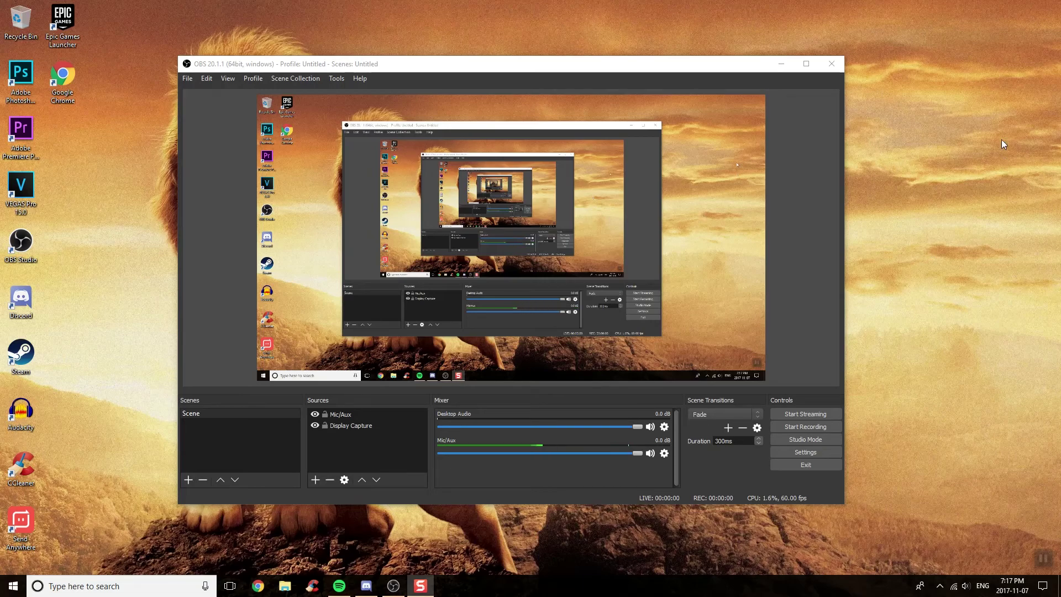
Step: Remove the old Display Capture and Mic/Aux sources from the scene
left_click(490, 64)
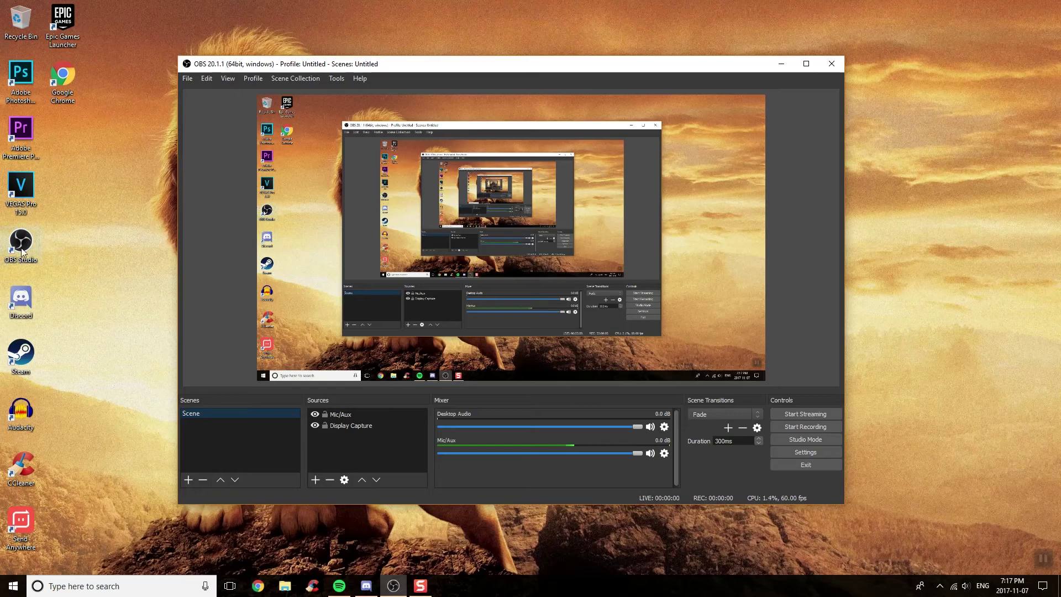
left_click(311, 415)
left_click(315, 425)
left_click(314, 416)
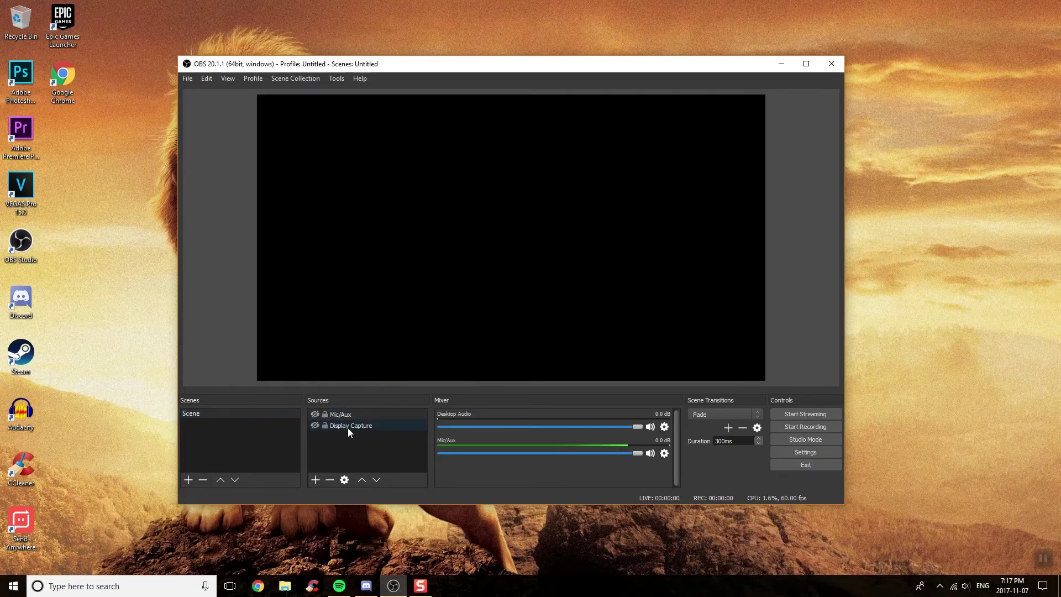
left_click(347, 427)
left_click(329, 479)
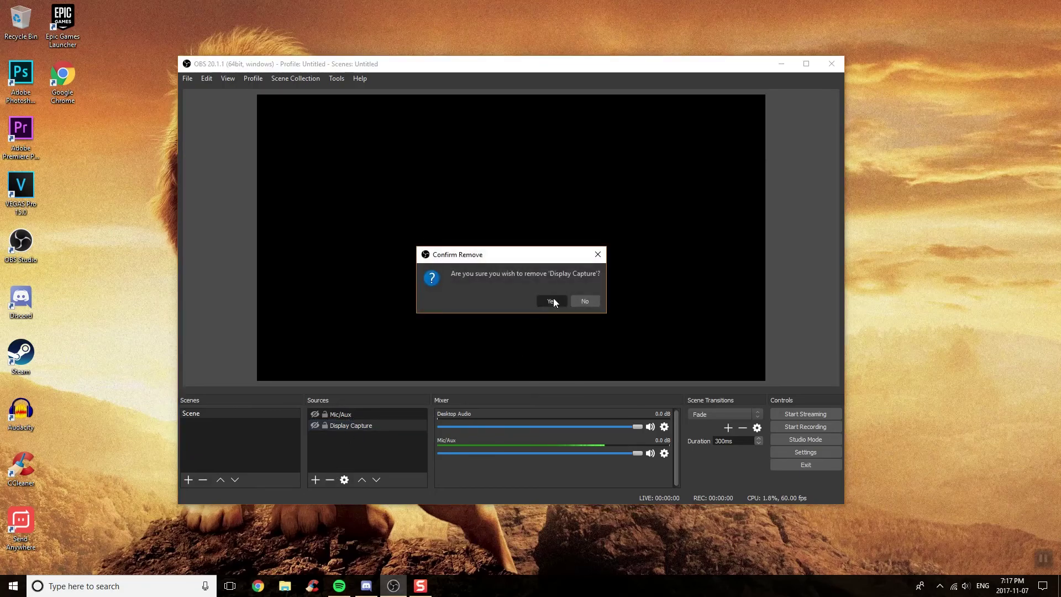
left_click(552, 299)
left_click(366, 414)
left_click(330, 479)
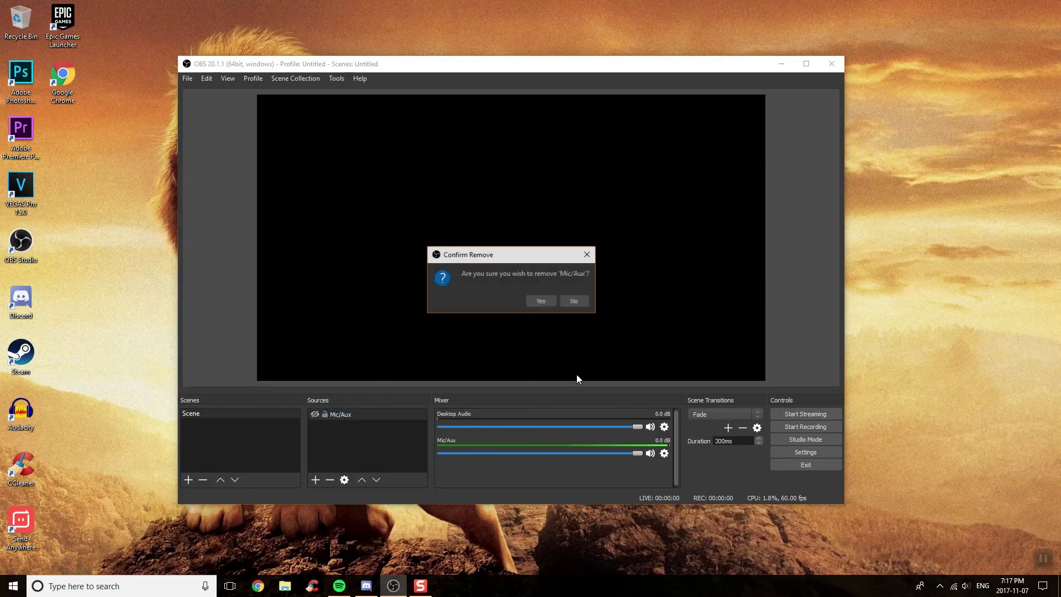
left_click(541, 300)
left_click(316, 478)
left_click(227, 414)
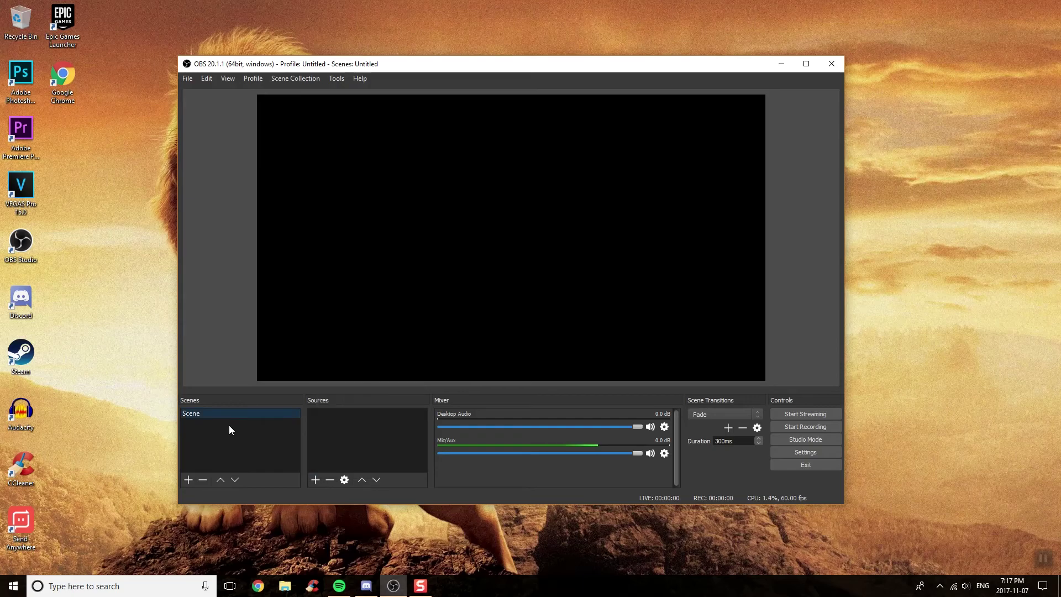
Step: Add a new Display Capture source capturing Display 0 at 1920x1080
left_click(317, 477)
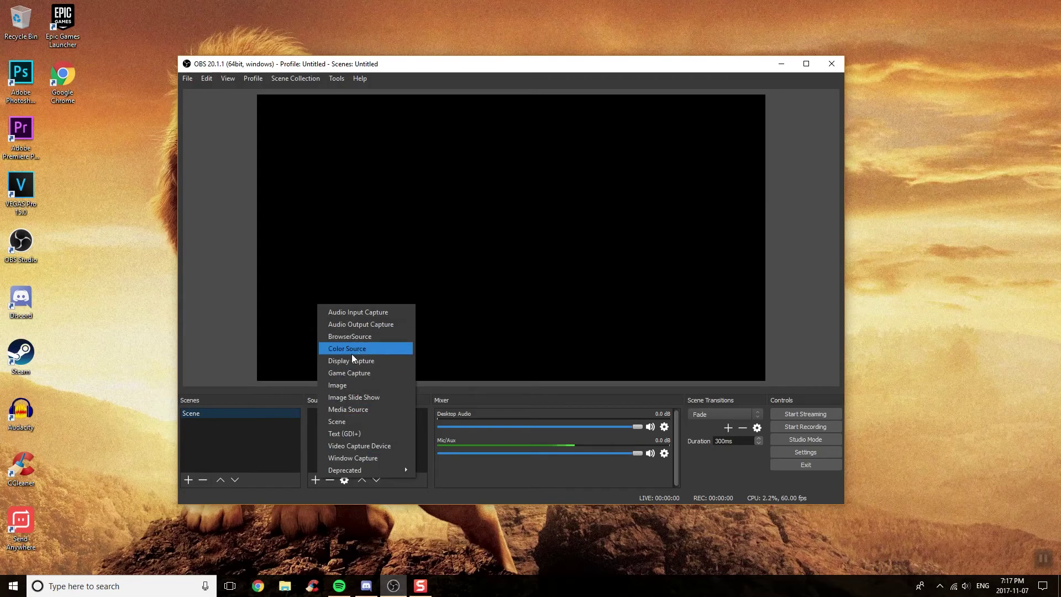
left_click(366, 362)
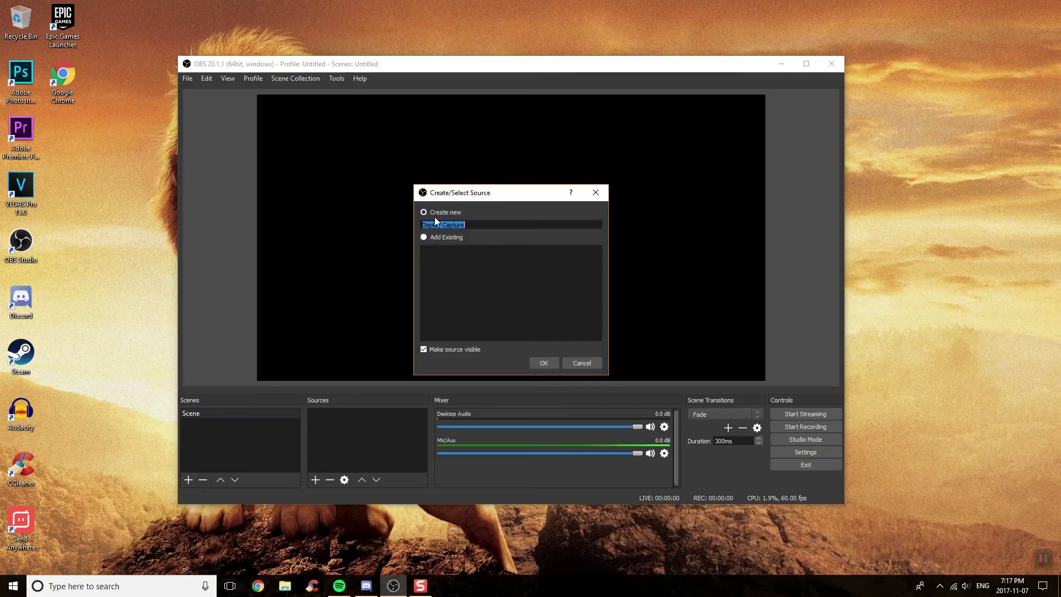
left_click(544, 363)
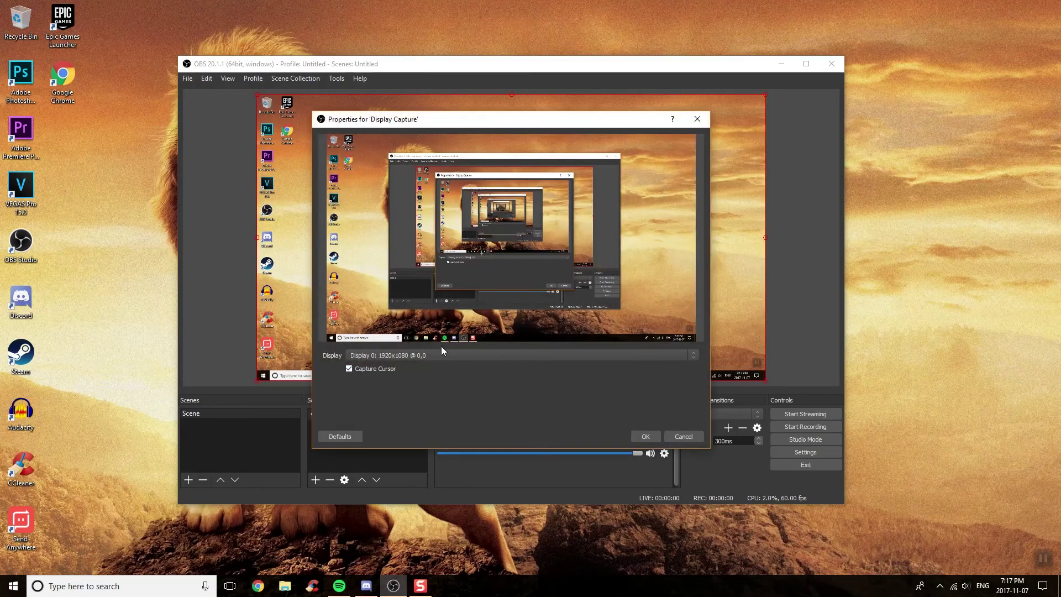
left_click(453, 354)
left_click(518, 399)
left_click(525, 355)
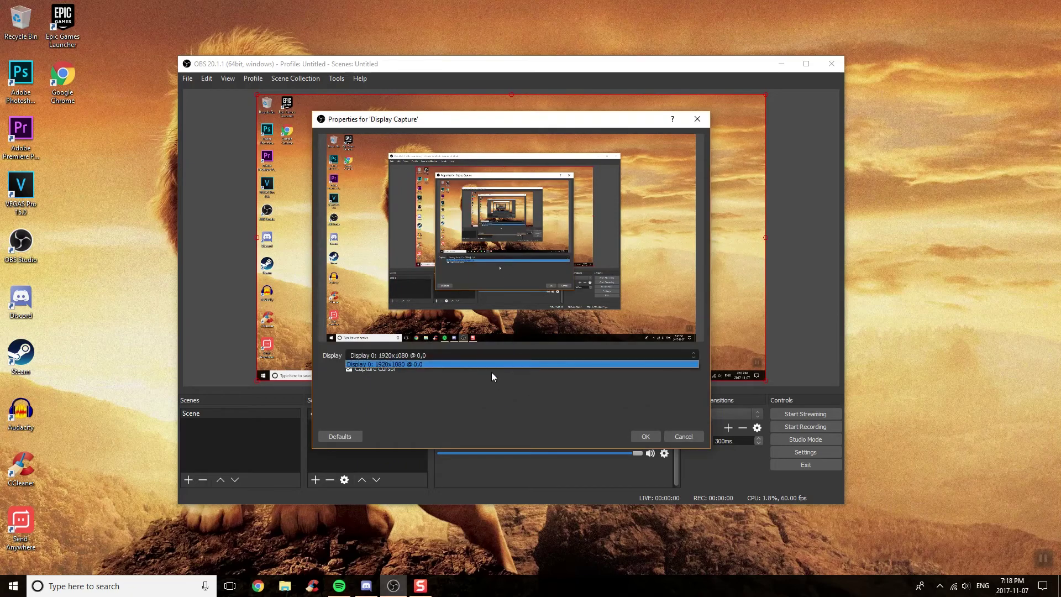
left_click(508, 401)
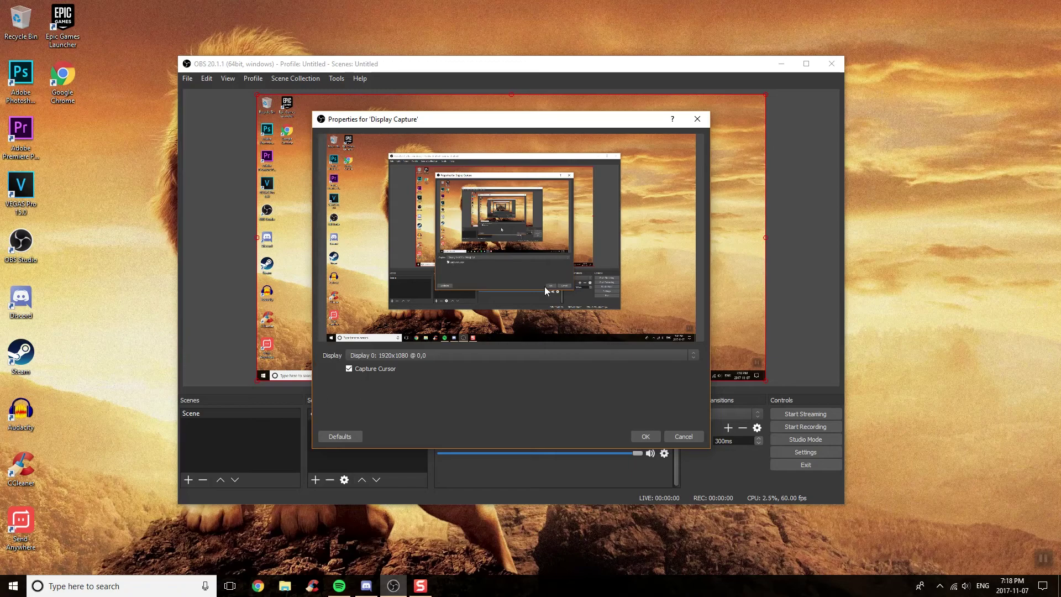
left_click(645, 437)
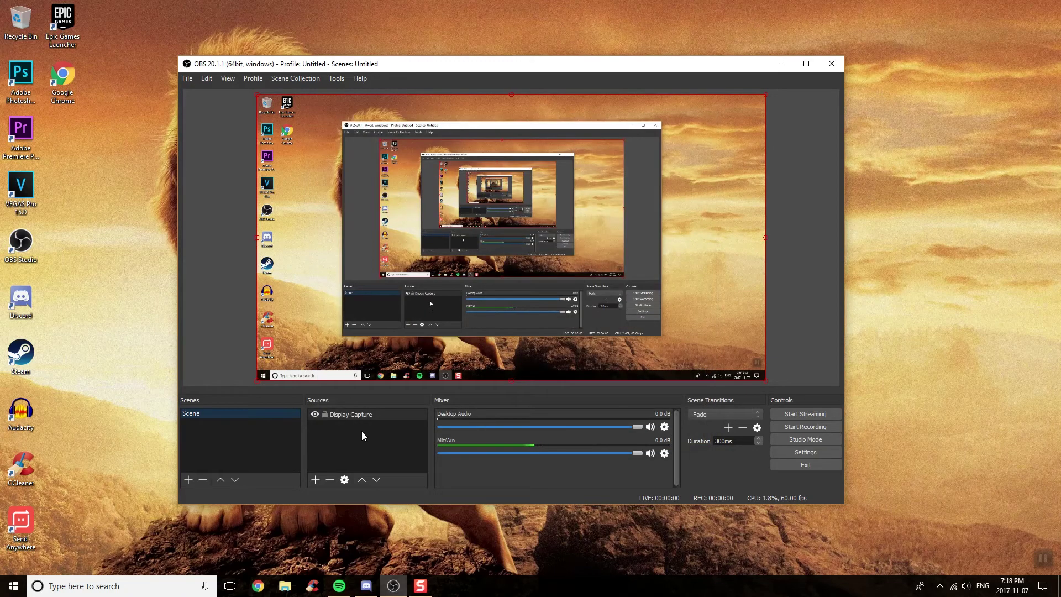
Step: Add an Audio Input Capture source using the Realtek microphone
left_click(314, 479)
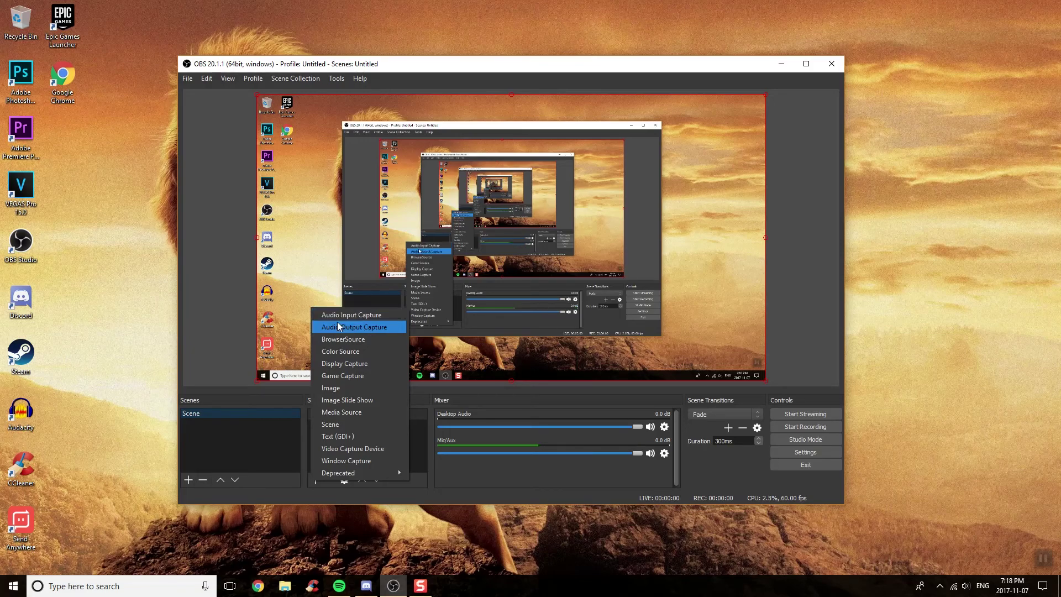
left_click(352, 315)
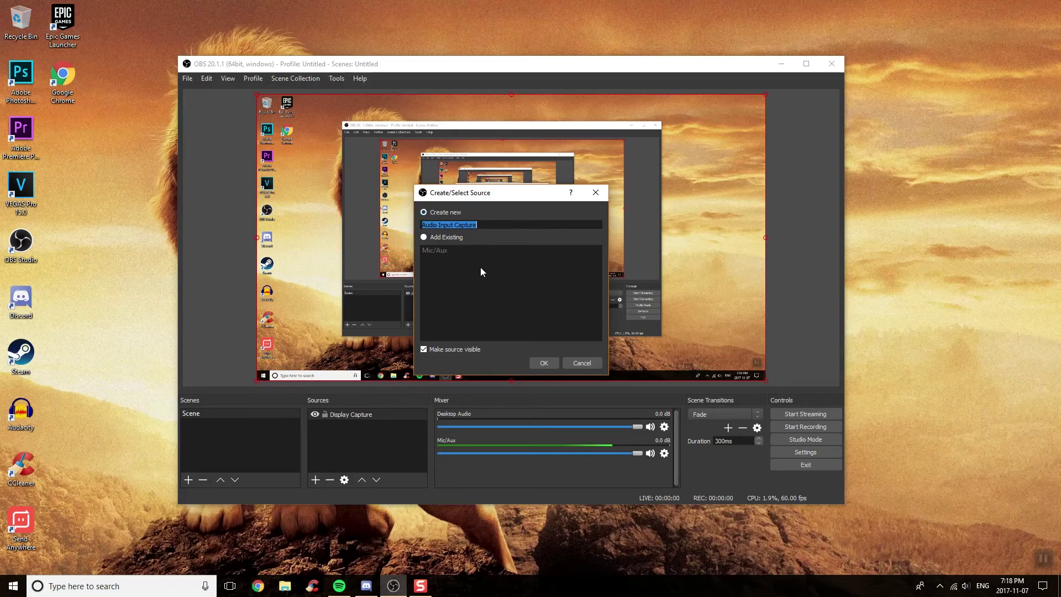
left_click(548, 363)
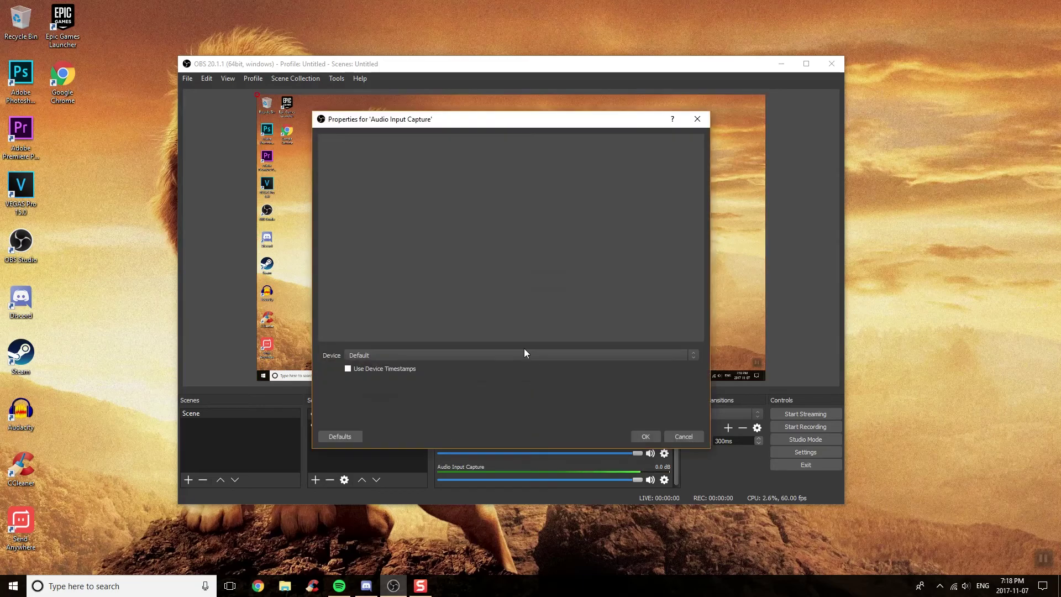
left_click(433, 356)
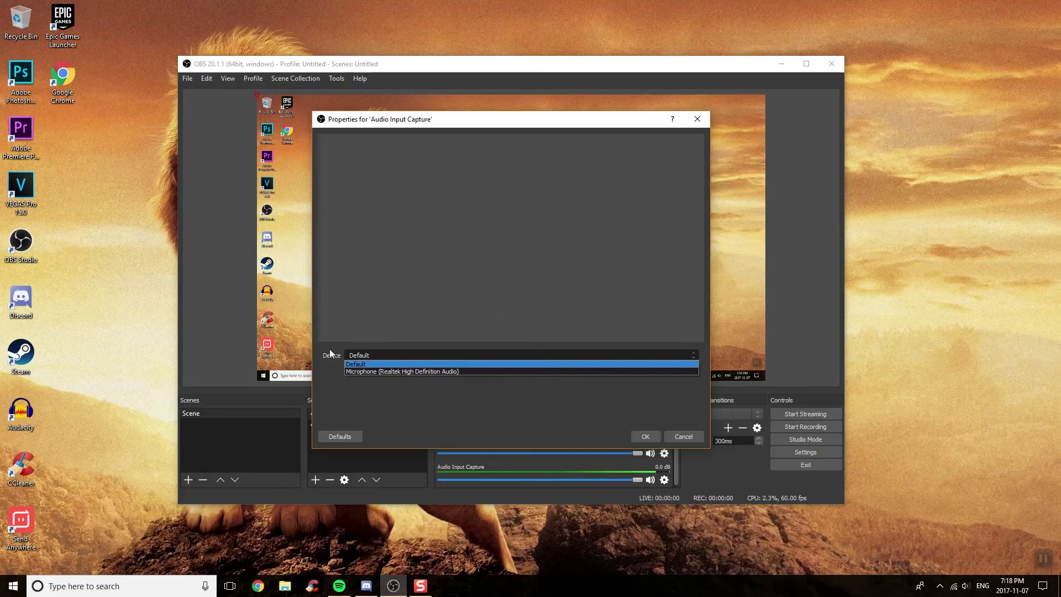
left_click(422, 371)
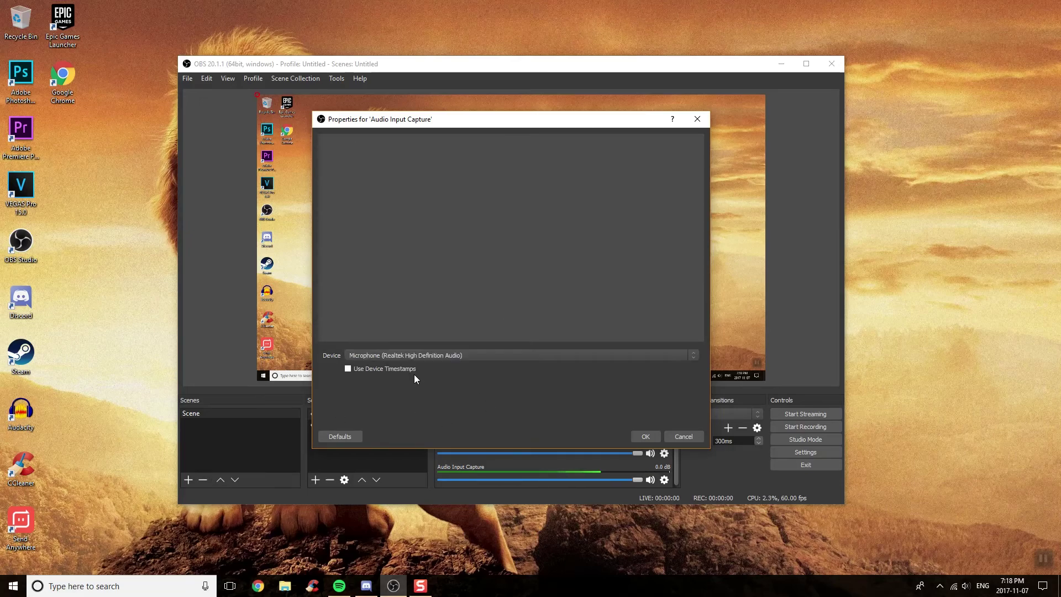
left_click(646, 436)
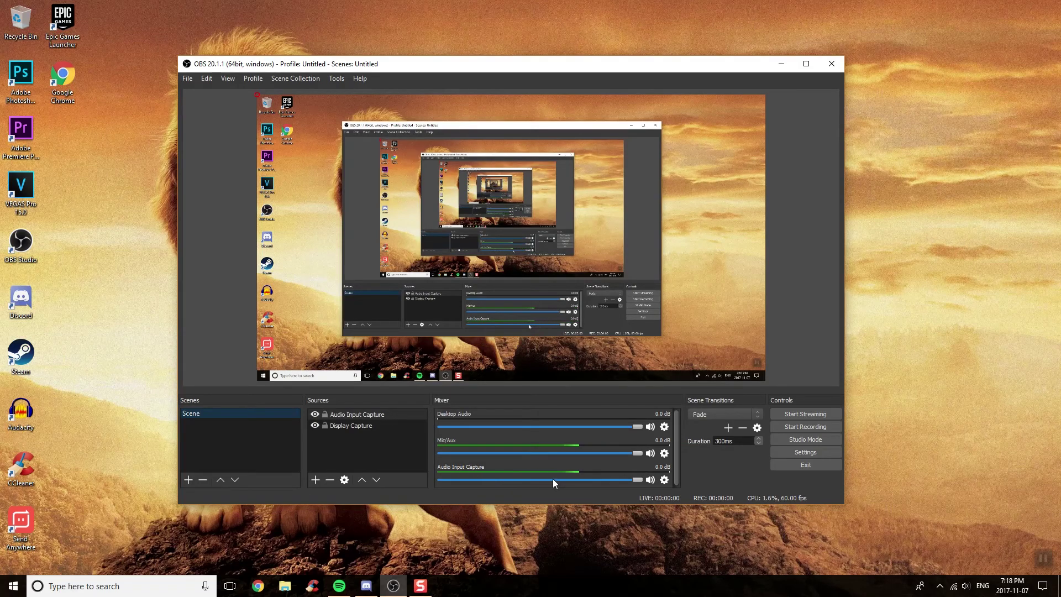
Step: Hide the Audio Input Capture channel from the audio mixer
left_click(664, 454)
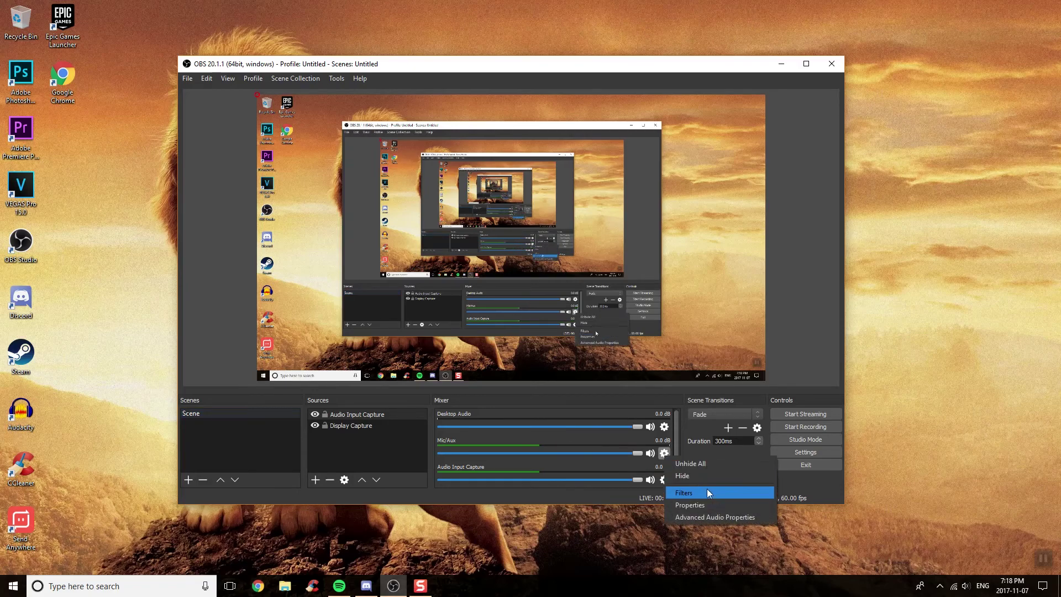
left_click(664, 483)
left_click(661, 455)
left_click(654, 485)
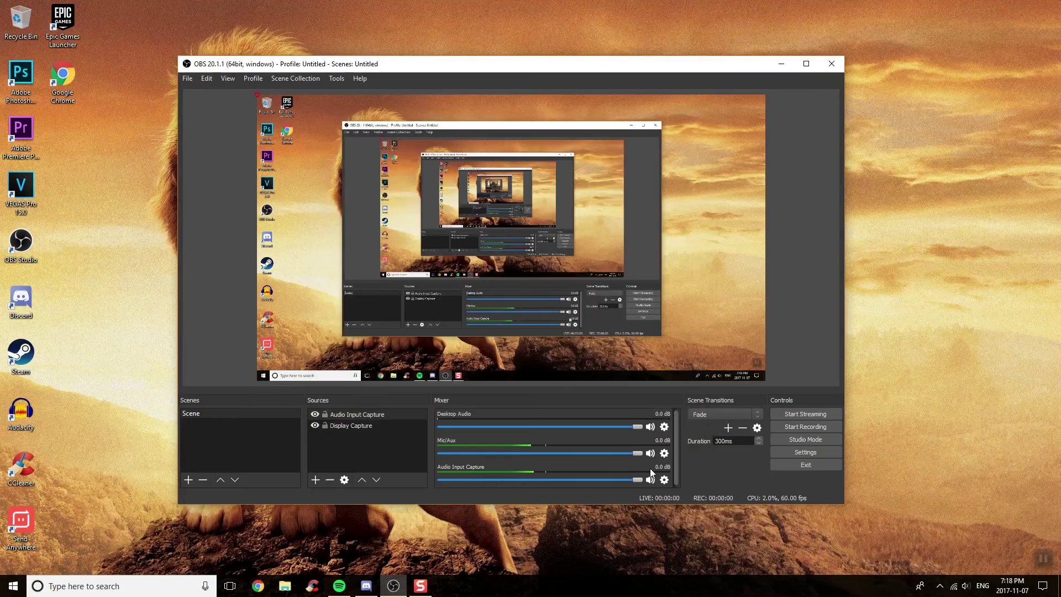
left_click(664, 479)
left_click(701, 502)
Step: Add the existing Mic/Aux input to the scene as an audio input source
left_click(315, 480)
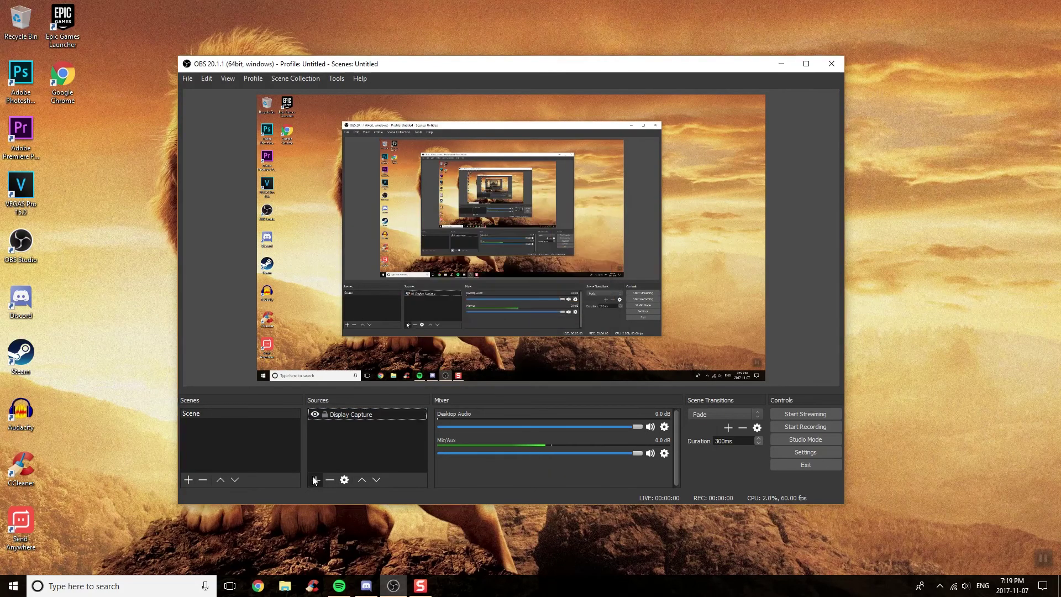
left_click(344, 308)
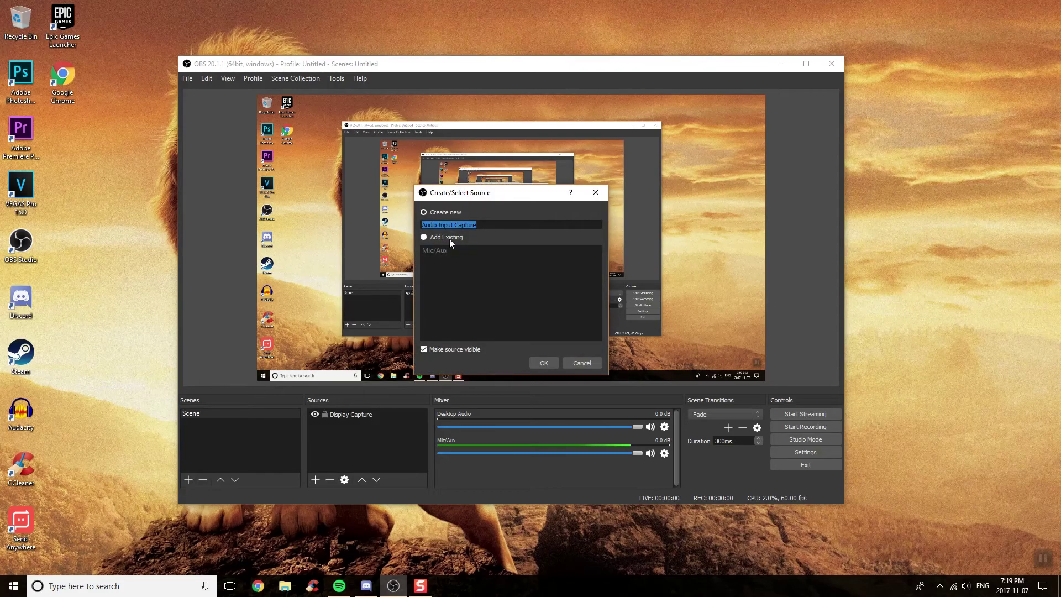
left_click(433, 248)
left_click(544, 363)
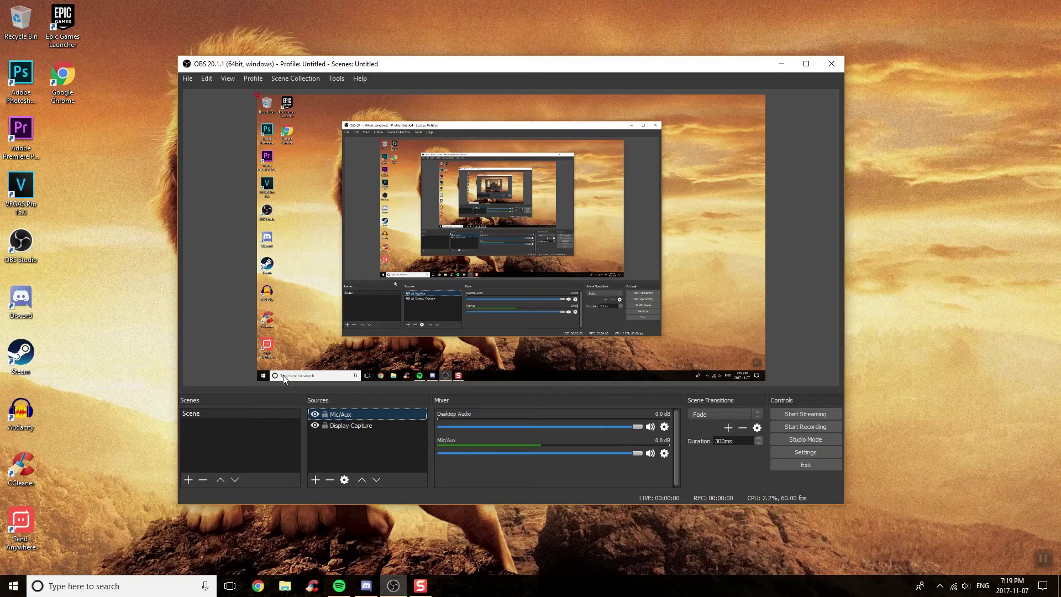
left_click(341, 455)
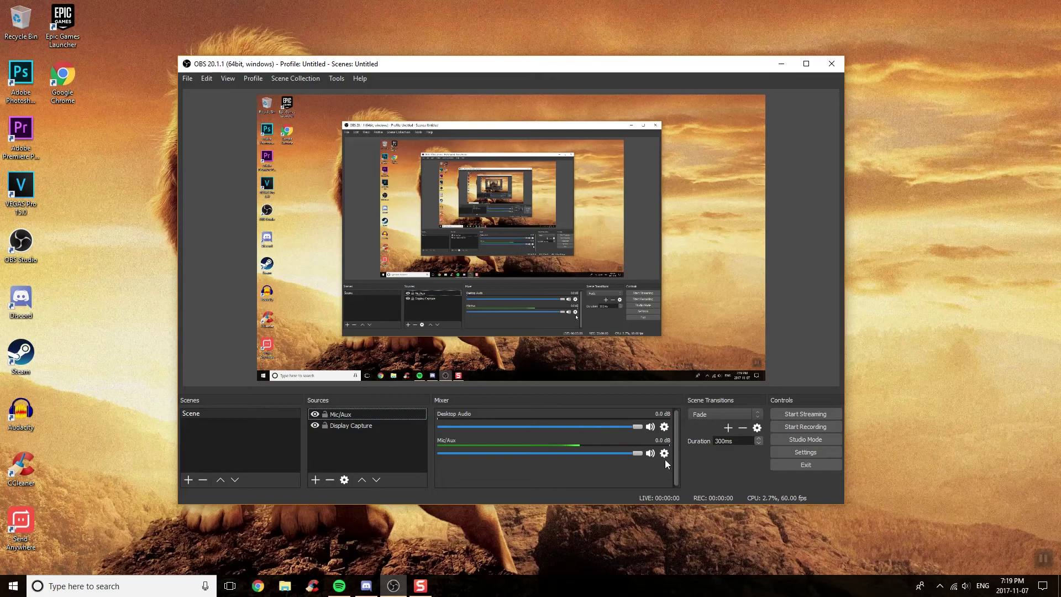
Step: In Output recording settings, keep Standard type, mp4 format and the x264 encoder
left_click(807, 453)
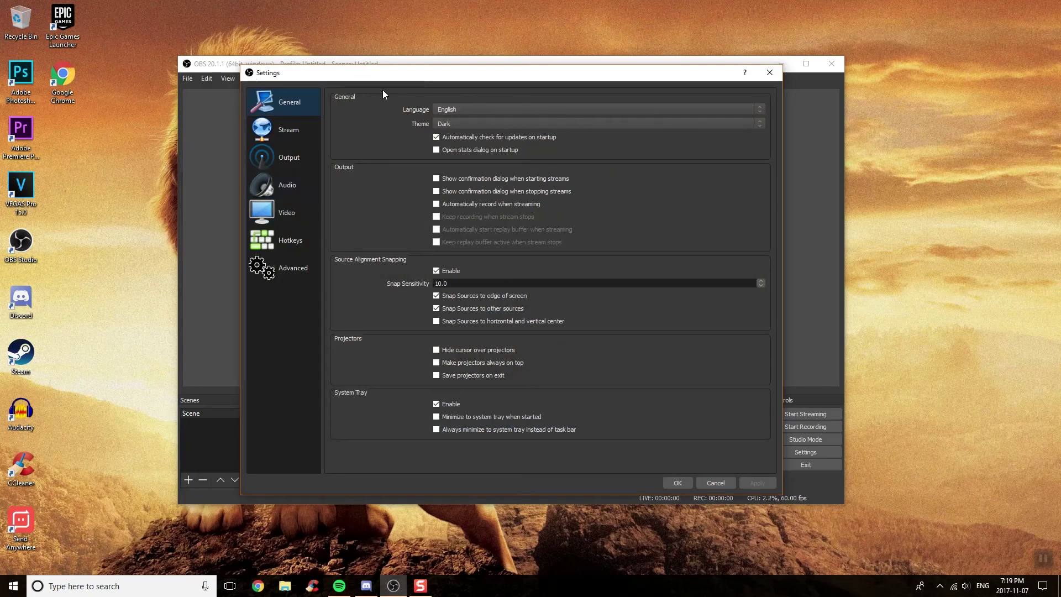
left_click(276, 157)
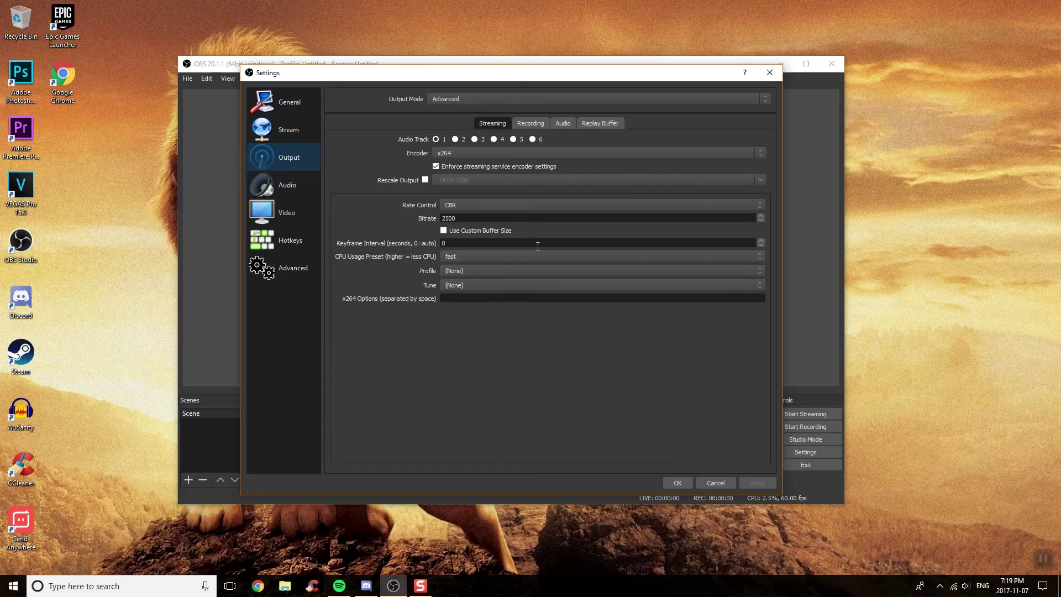
left_click(533, 124)
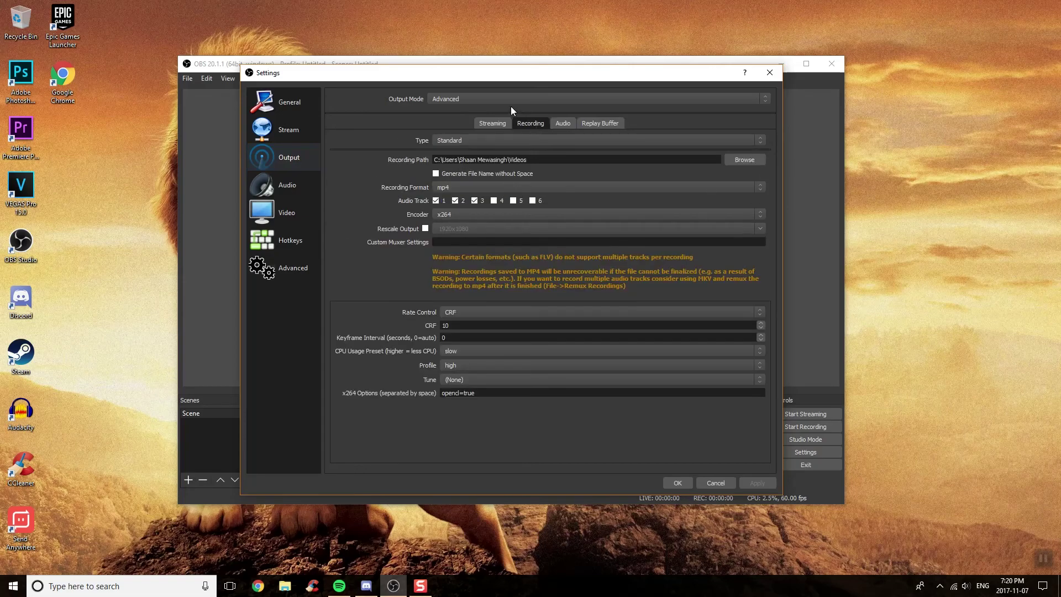
left_click(492, 140)
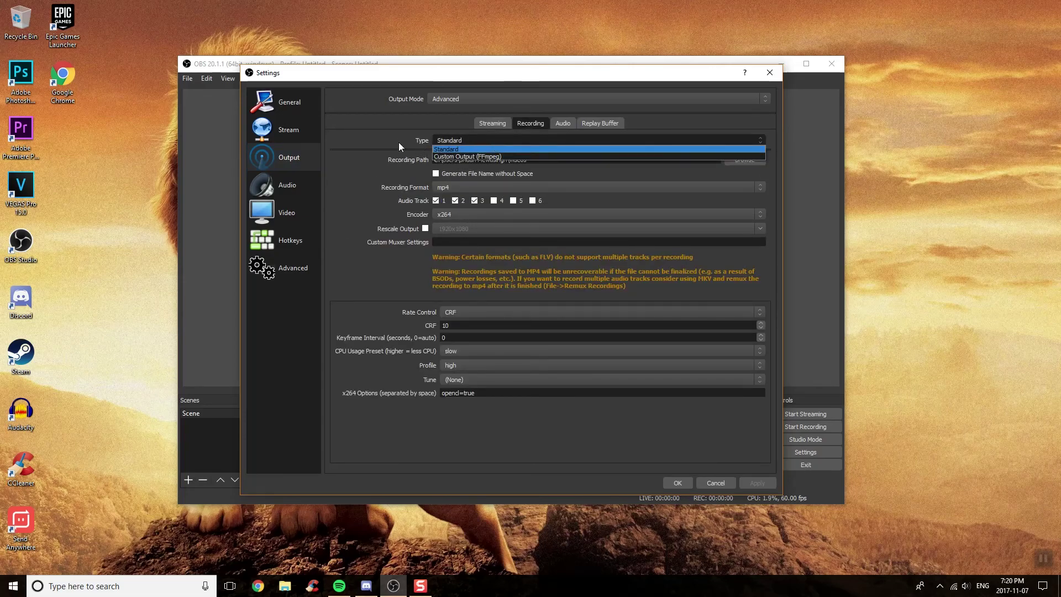
left_click(434, 148)
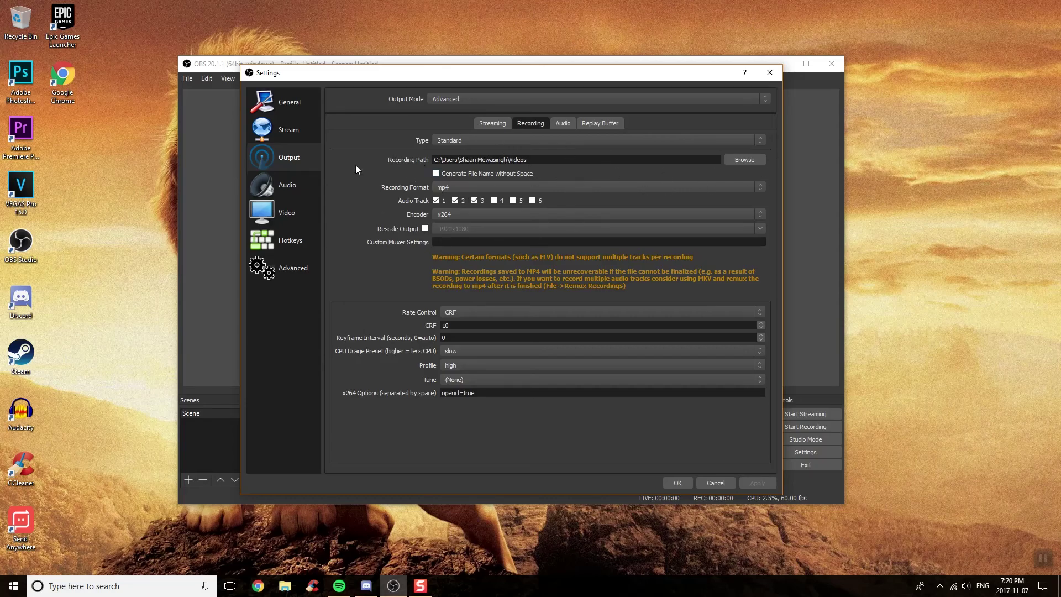
left_click(461, 186)
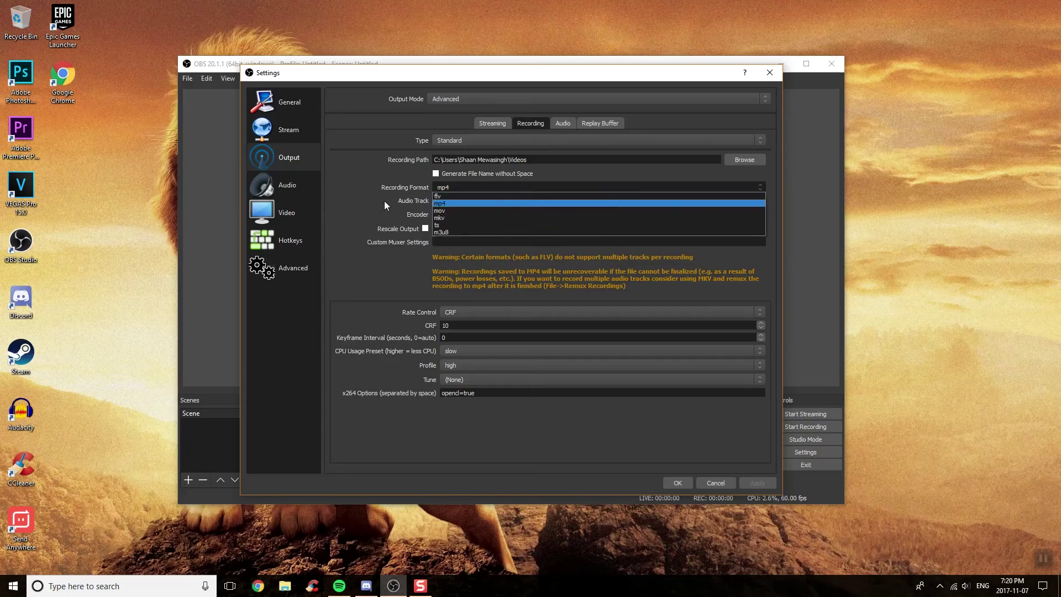
left_click(436, 202)
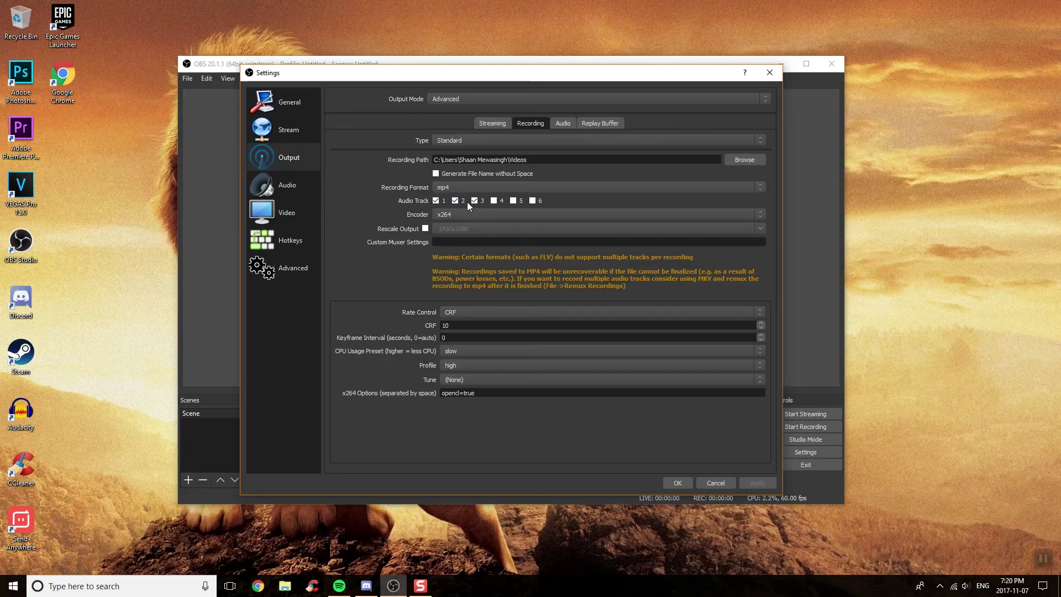
left_click(463, 215)
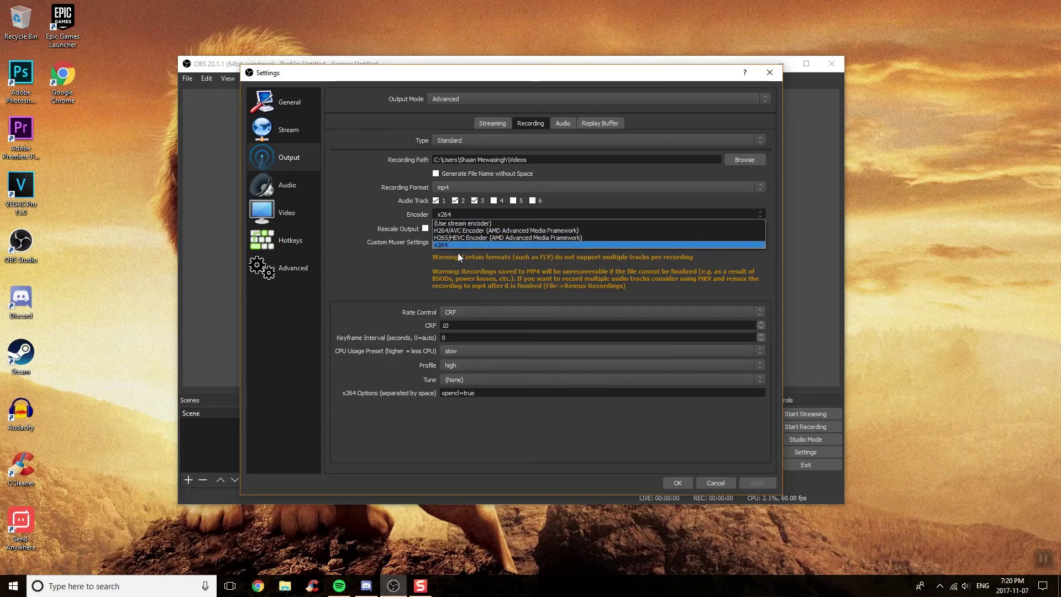
left_click(379, 279)
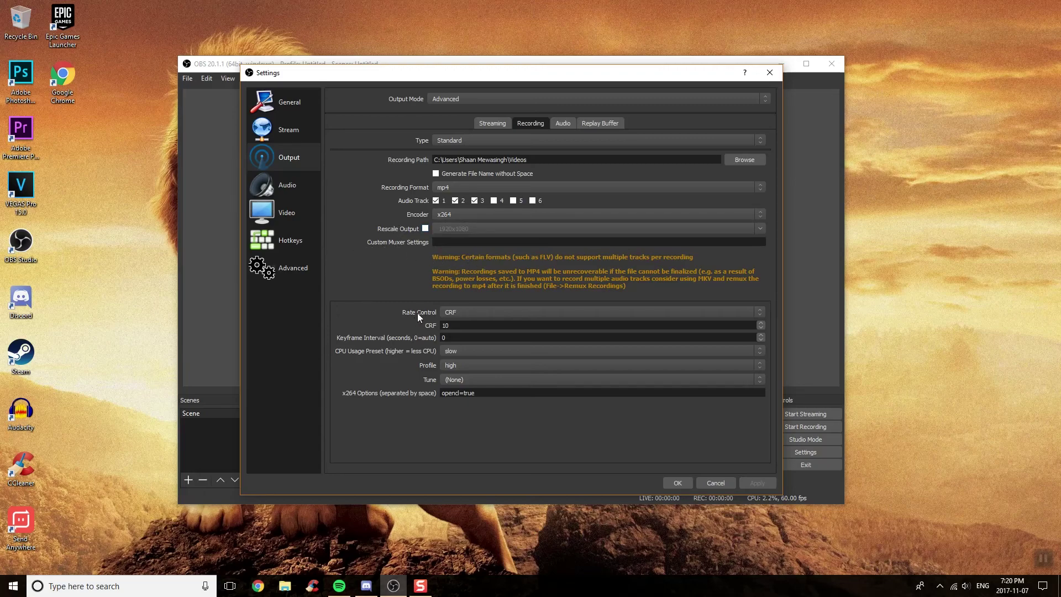
left_click(468, 312)
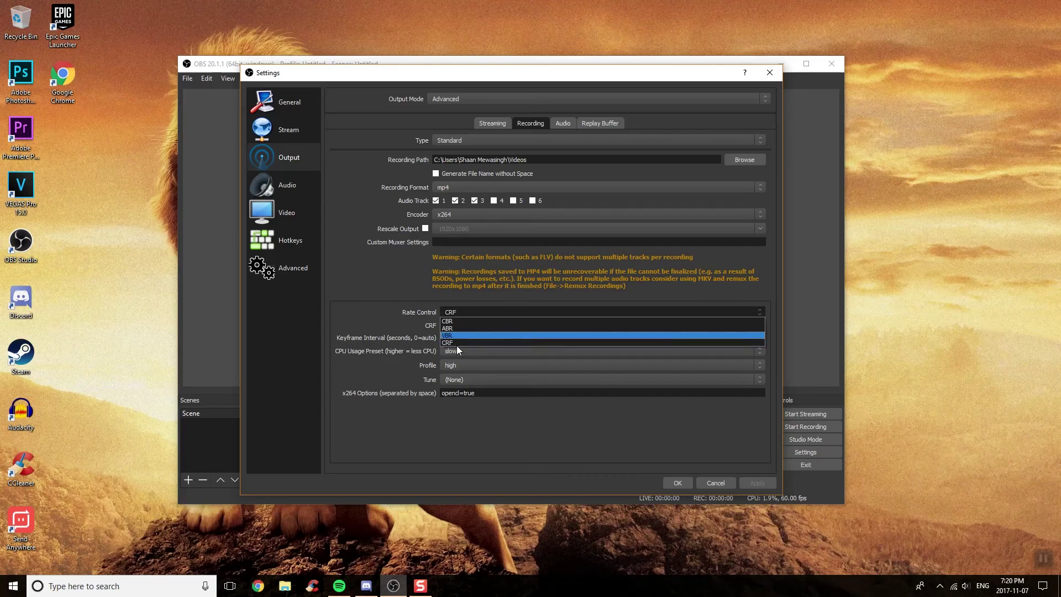
left_click(375, 272)
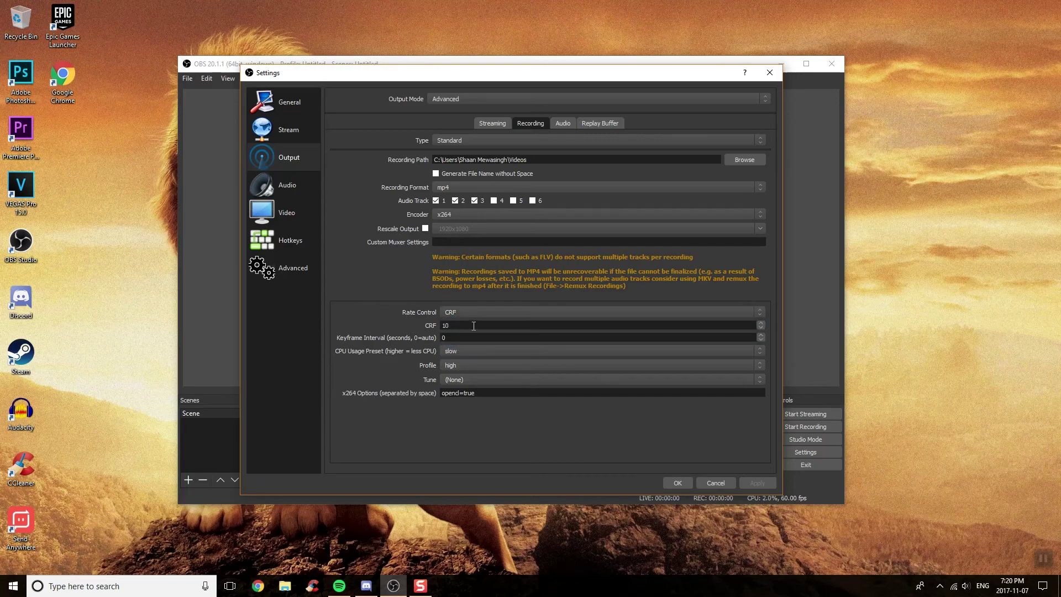
left_click_drag(470, 326, 424, 330)
left_click_drag(501, 323, 359, 327)
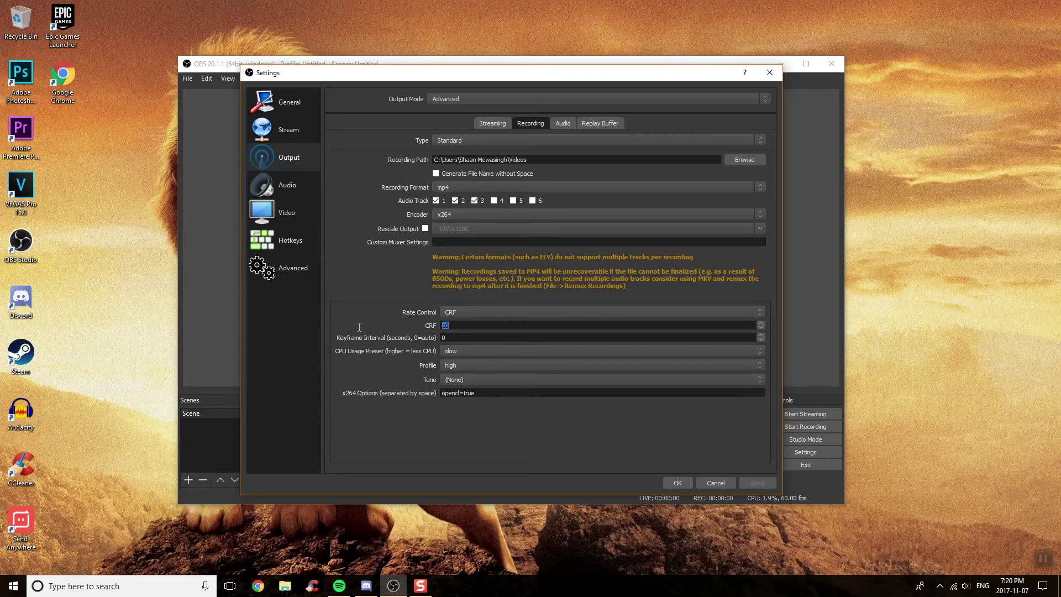
left_click(410, 324)
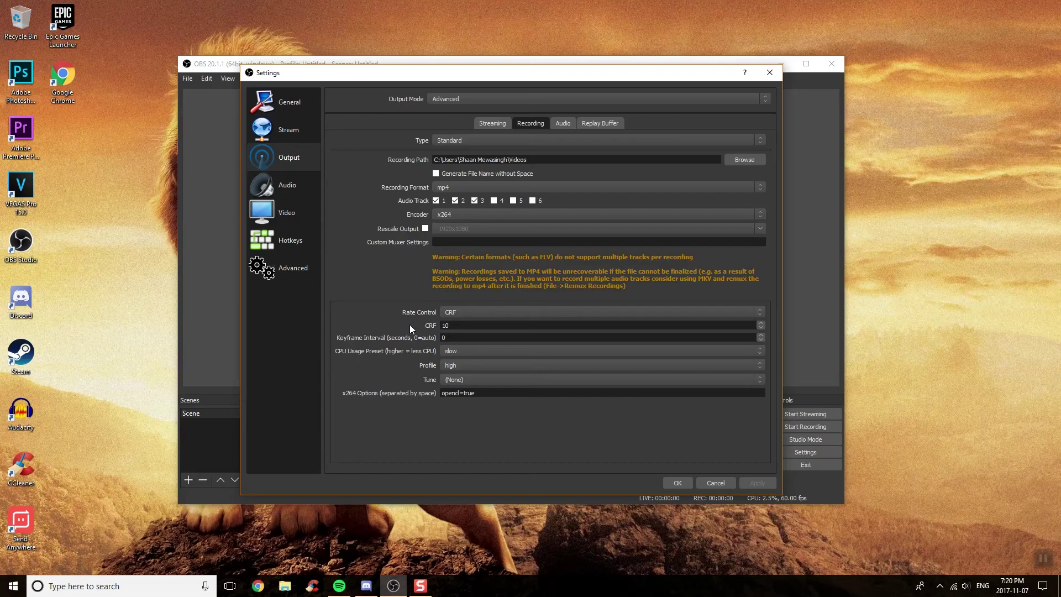
double_click(547, 326)
left_click(492, 323)
double_click(525, 325)
Step: Try ultrafast, veryfast and fast CPU presets, settle on slow, and keep profile high
left_click(494, 352)
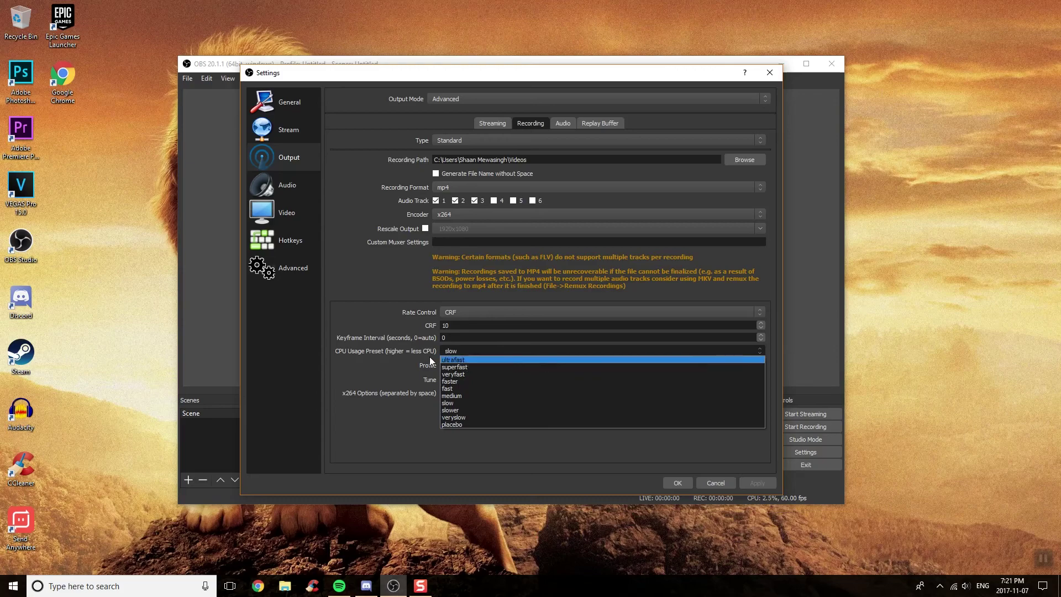
left_click(464, 360)
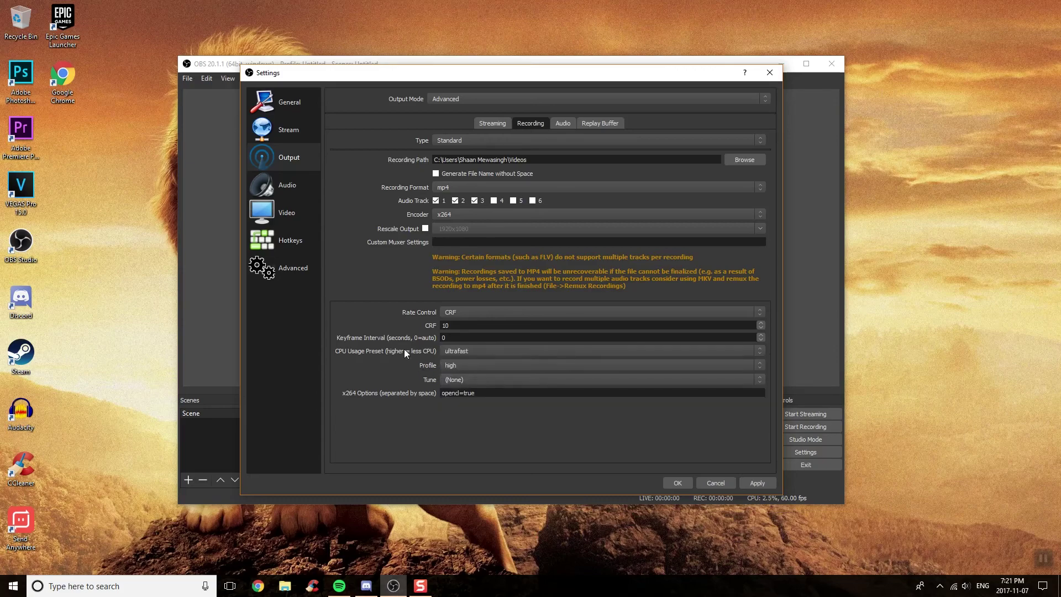
left_click(465, 353)
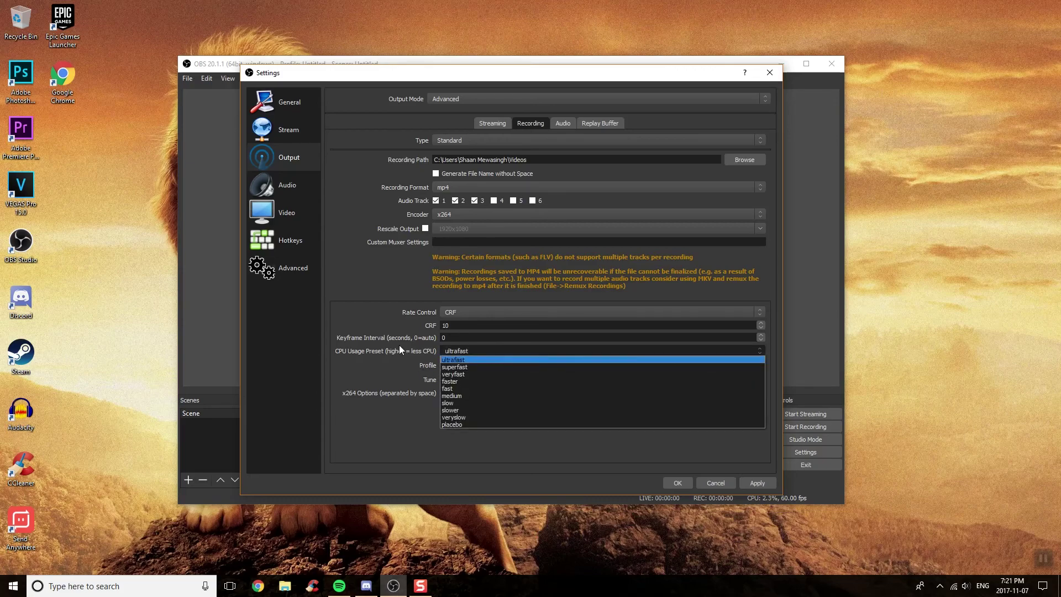
left_click(469, 373)
left_click(466, 351)
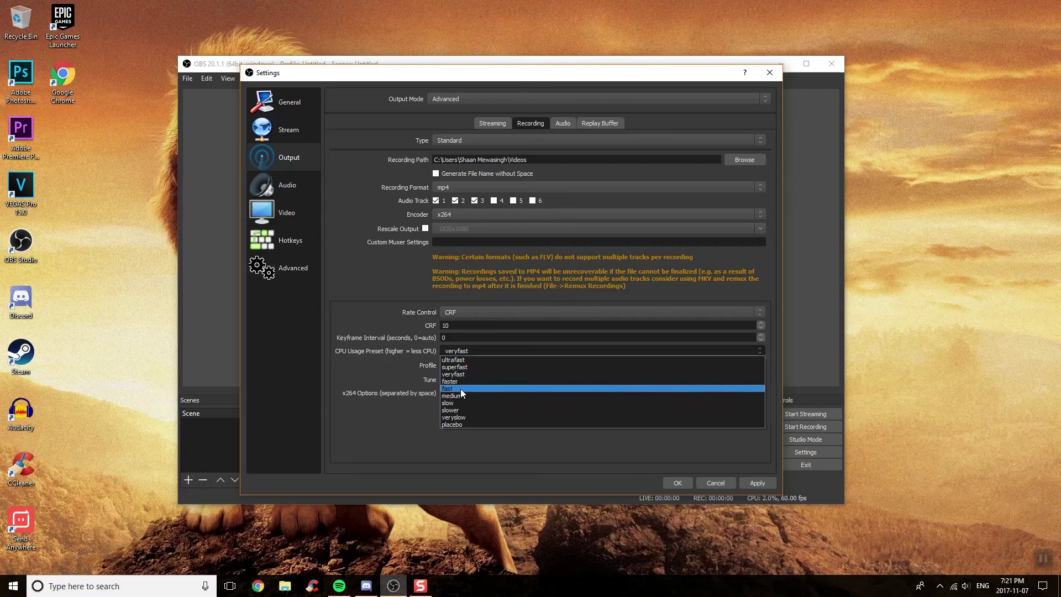
left_click(460, 389)
left_click(476, 351)
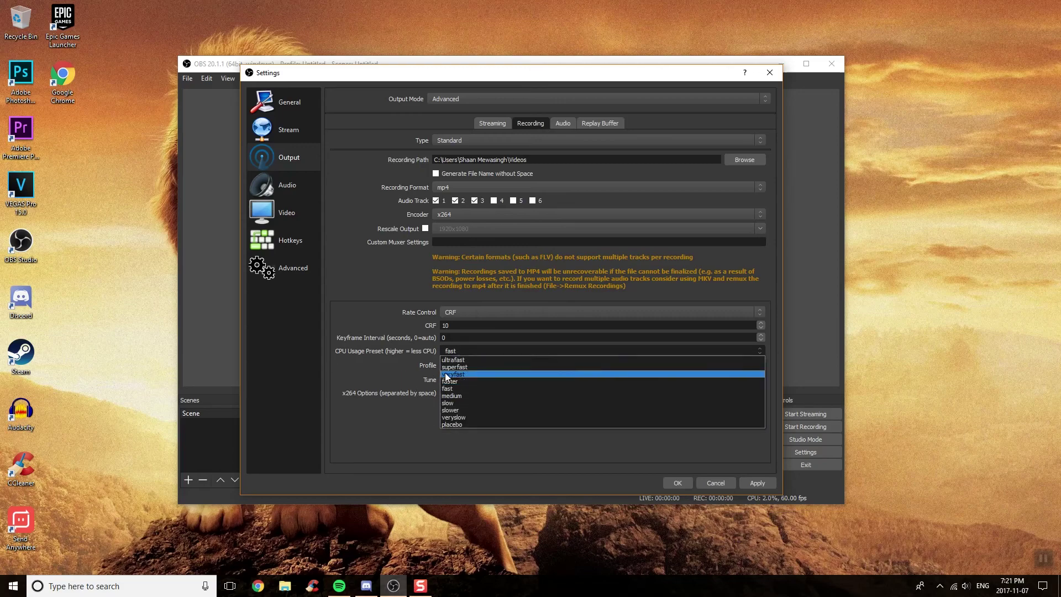
left_click(463, 410)
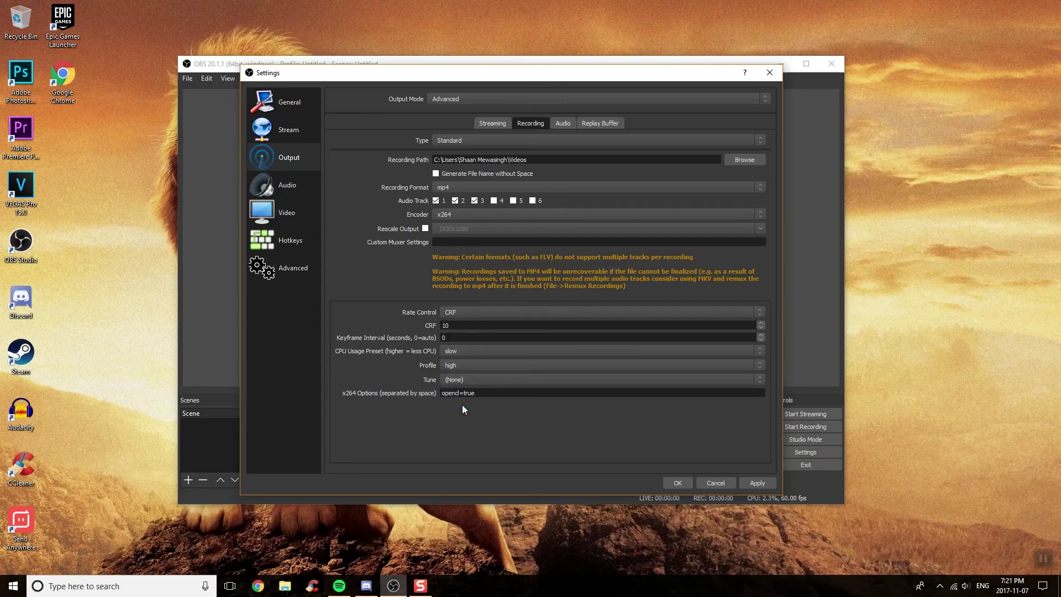
left_click(448, 365)
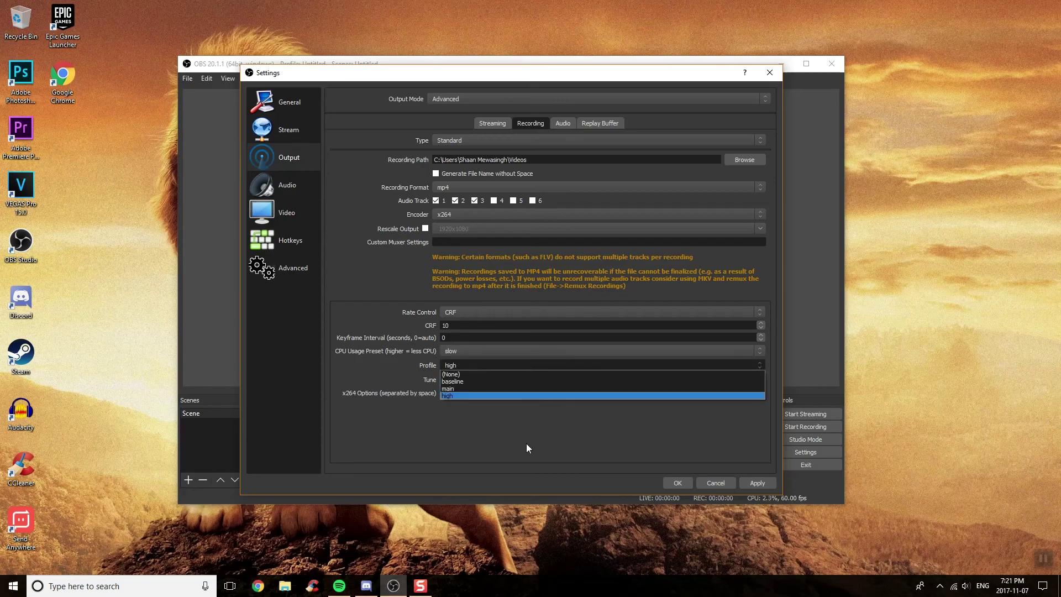
left_click(442, 401)
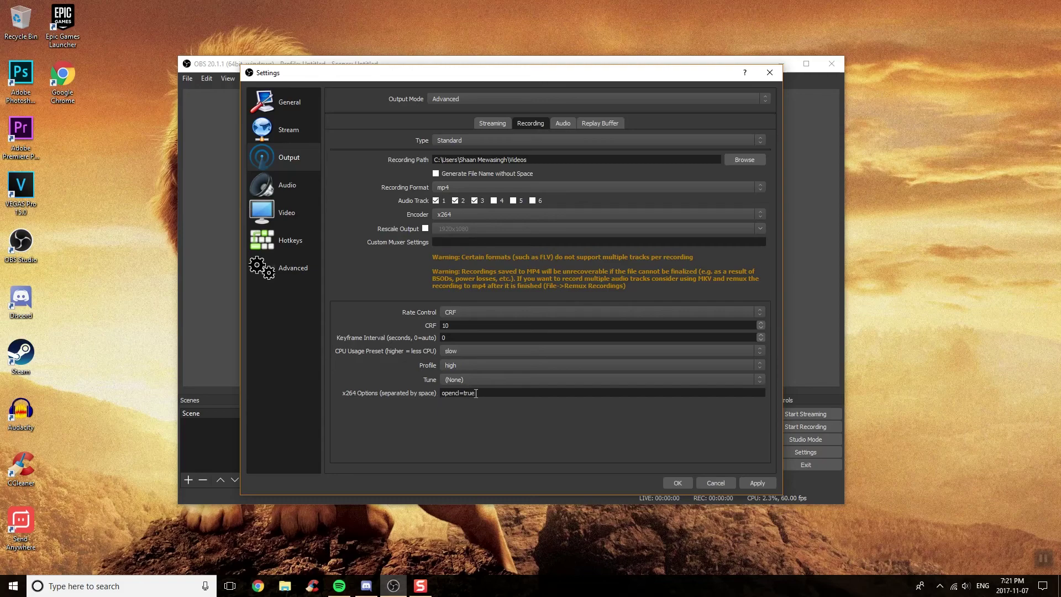
Step: Replace the x264 options text with opencl=true
left_click_drag(477, 393, 339, 402)
type("opencl")
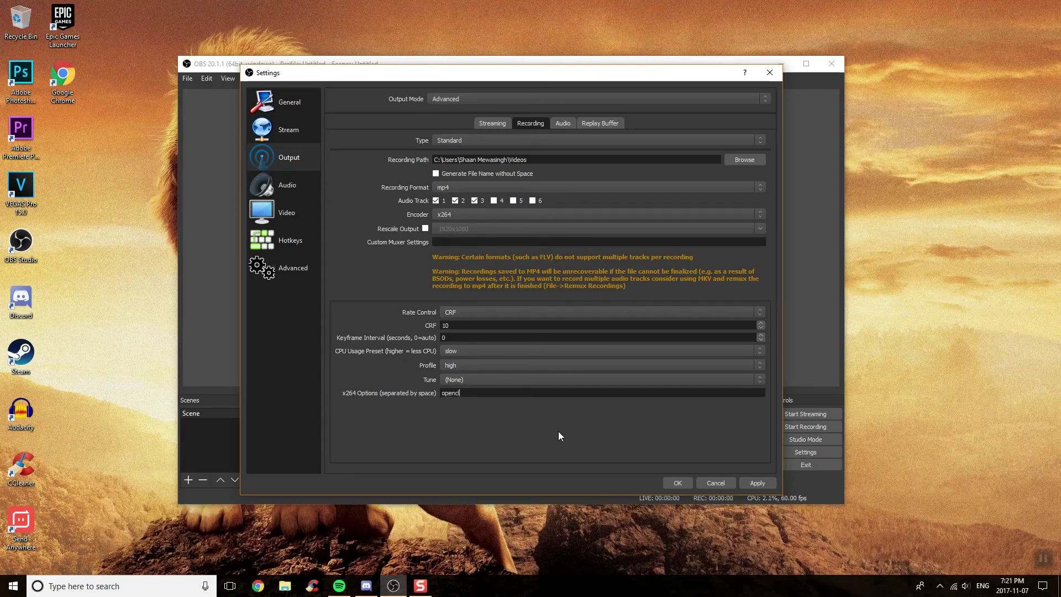
type("+")
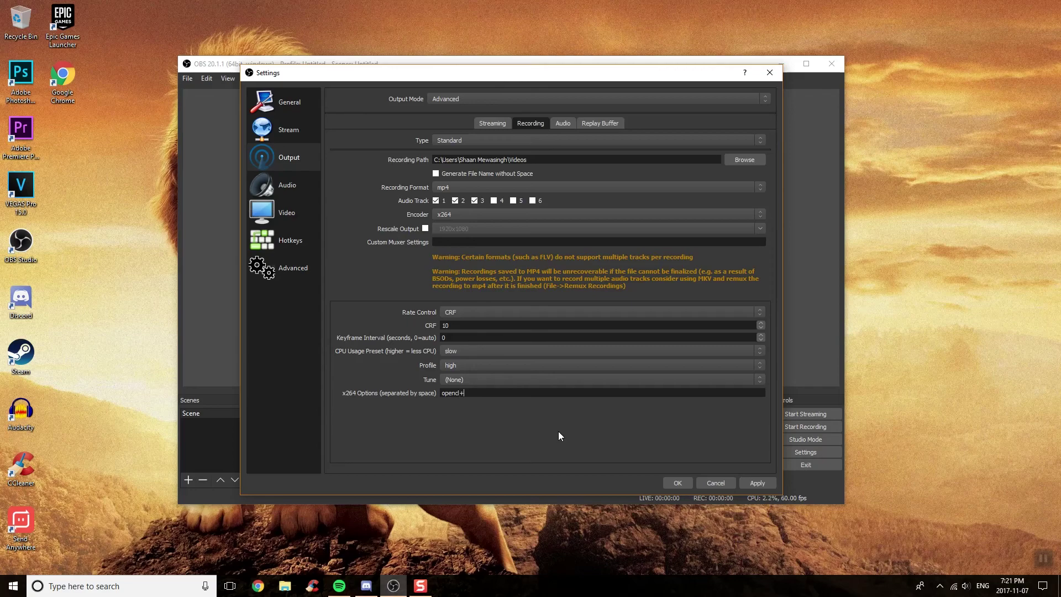
key("BackSpace")
type("=true")
left_click_drag(495, 391, 337, 403)
left_click(513, 422)
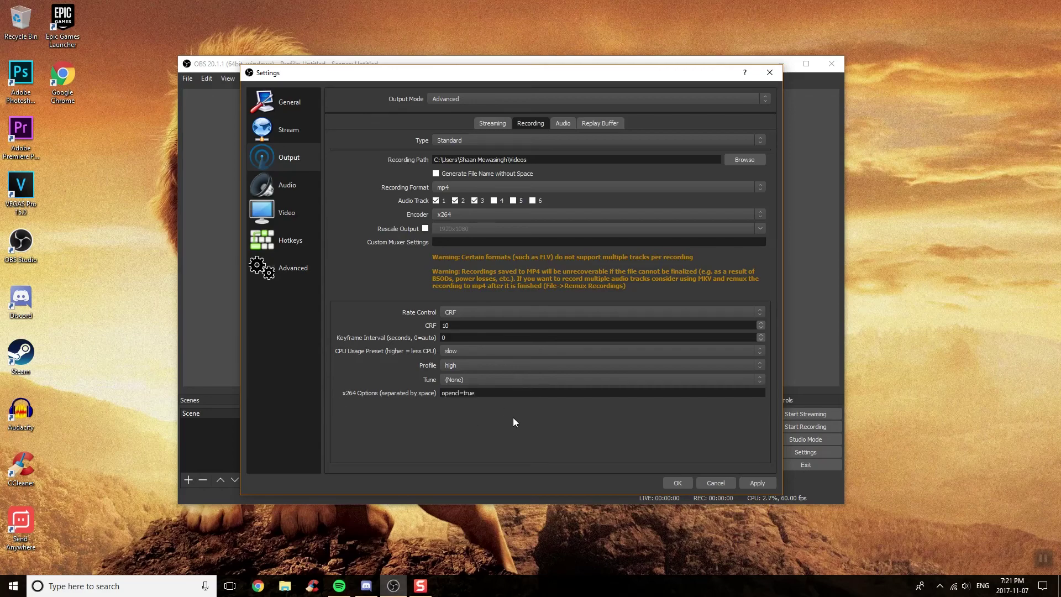
left_click_drag(489, 392, 365, 406)
left_click(482, 393)
left_click_drag(482, 393, 398, 396)
Step: Confirm 48 kHz sample rate, Stereo channels, Speakers desktop audio and Microphone mic device
left_click(306, 192)
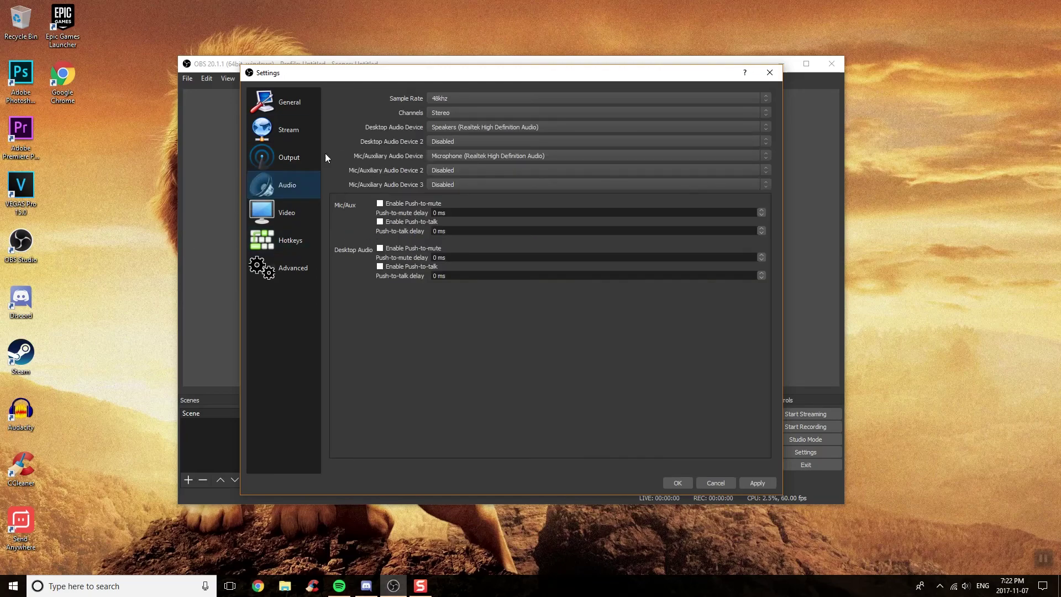
left_click(440, 99)
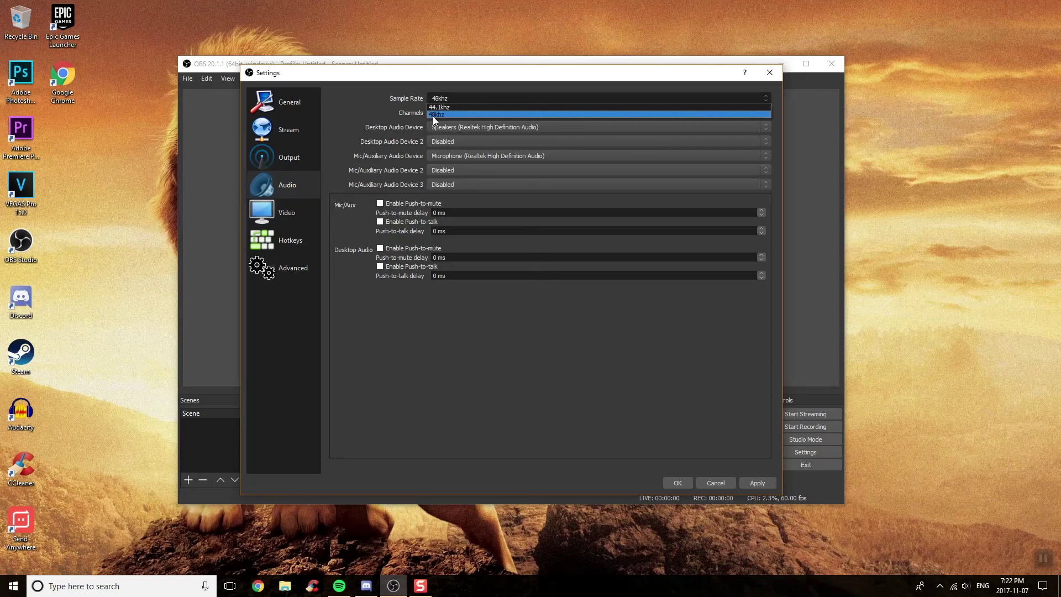
left_click(400, 310)
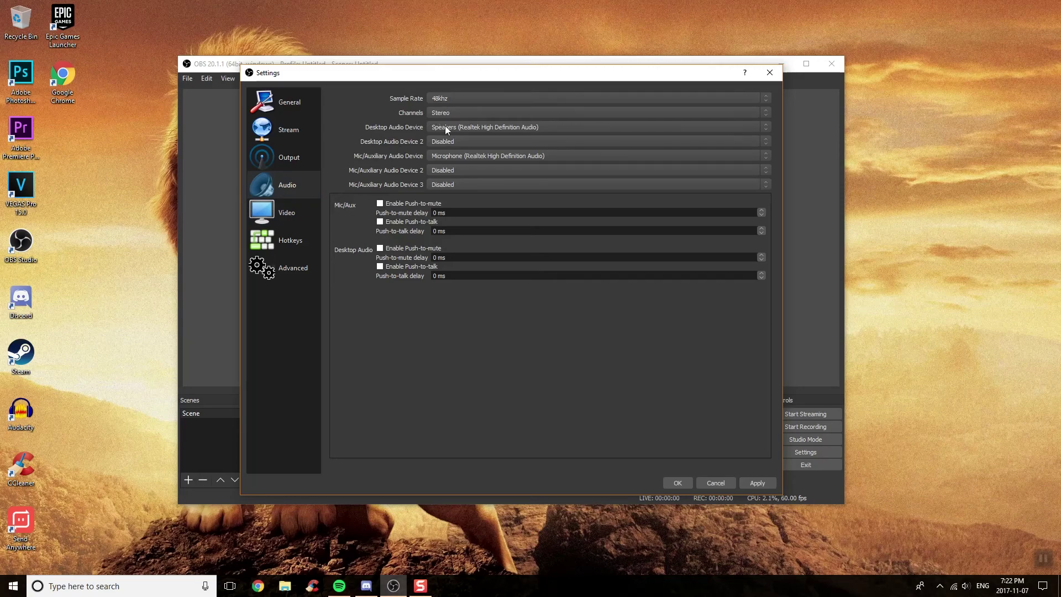
left_click(465, 112)
key("Up")
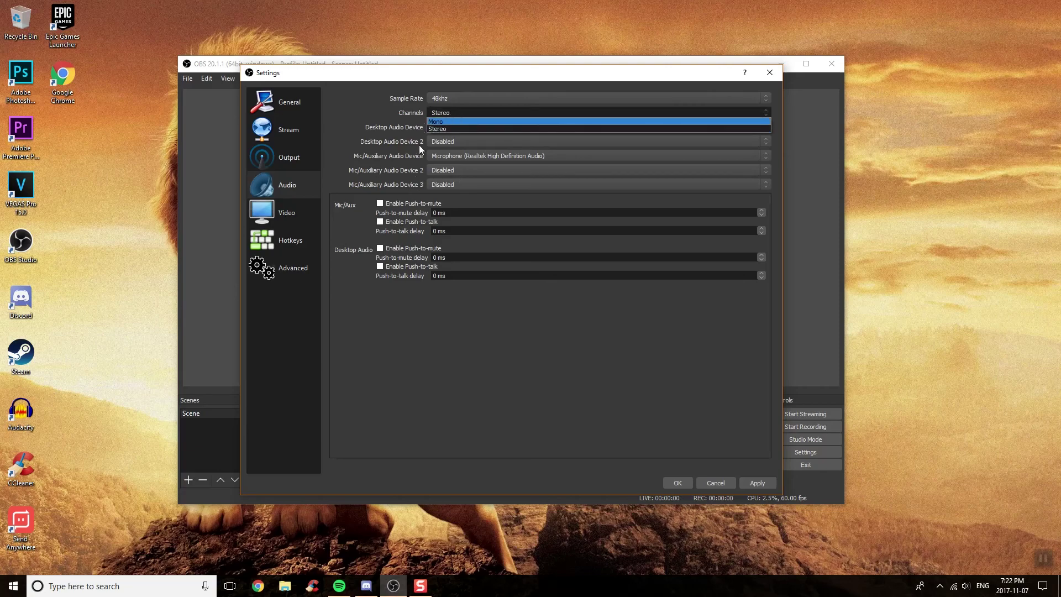
left_click(459, 311)
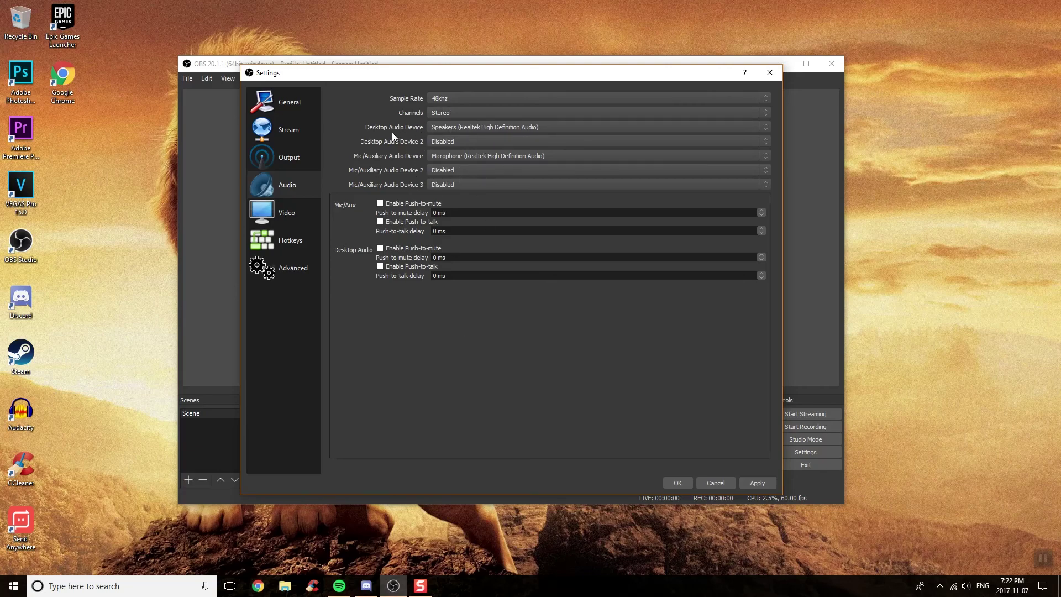
left_click(475, 126)
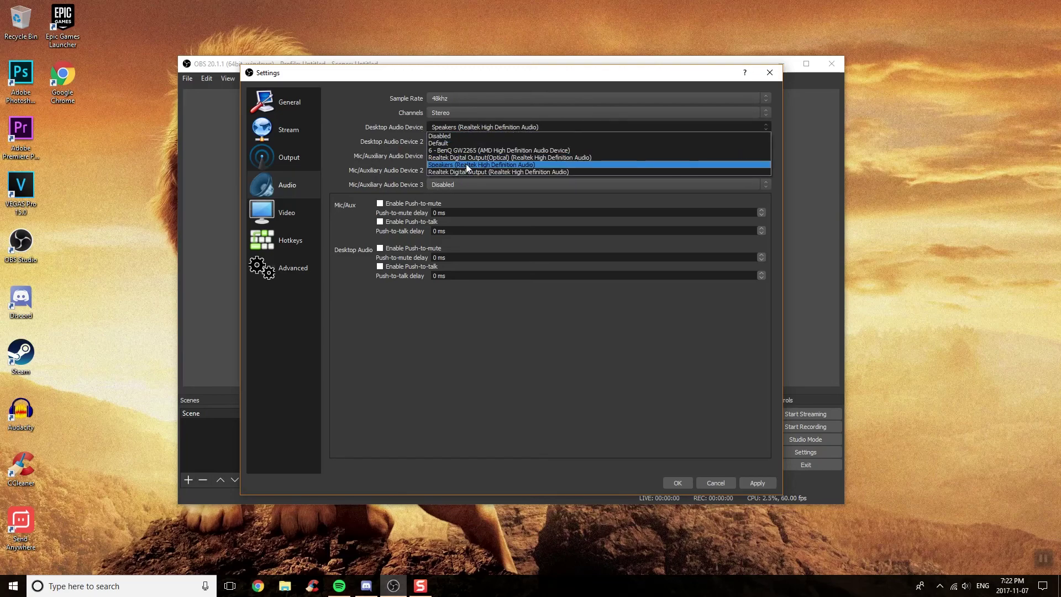
left_click(410, 406)
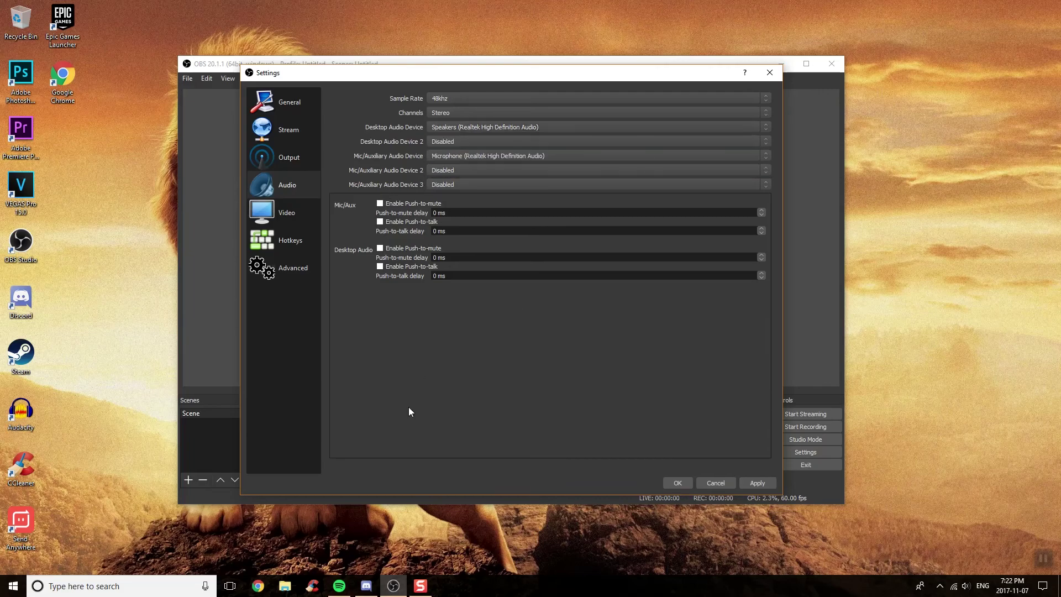
left_click(524, 156)
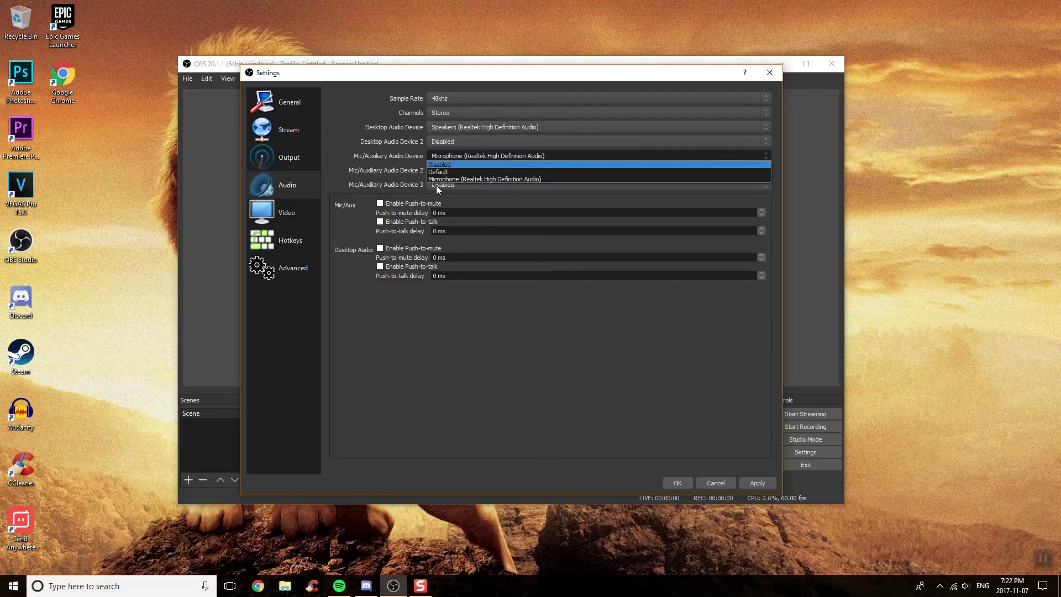
left_click(481, 243)
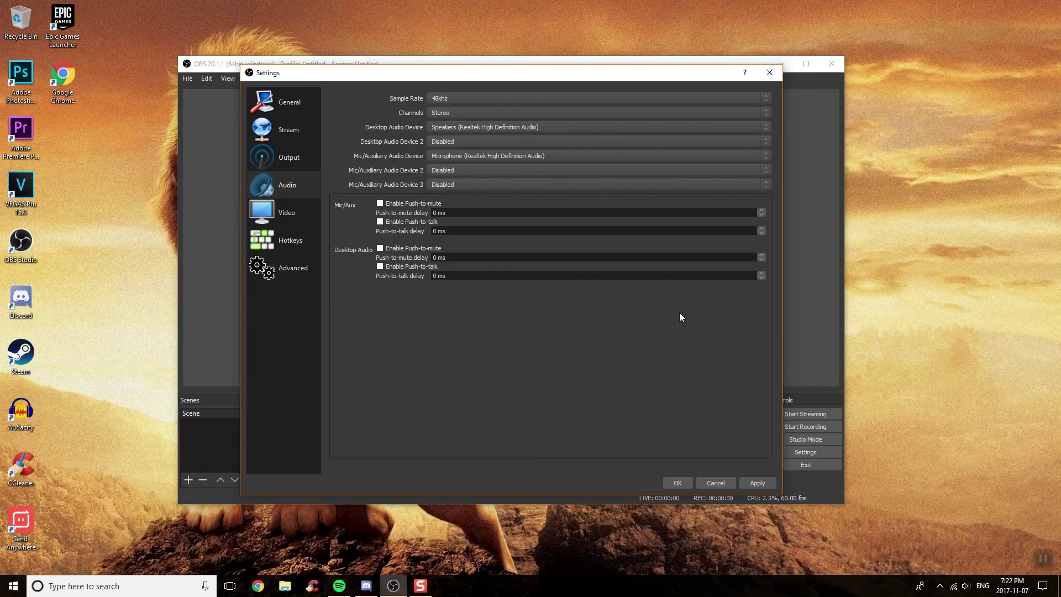
left_click(298, 212)
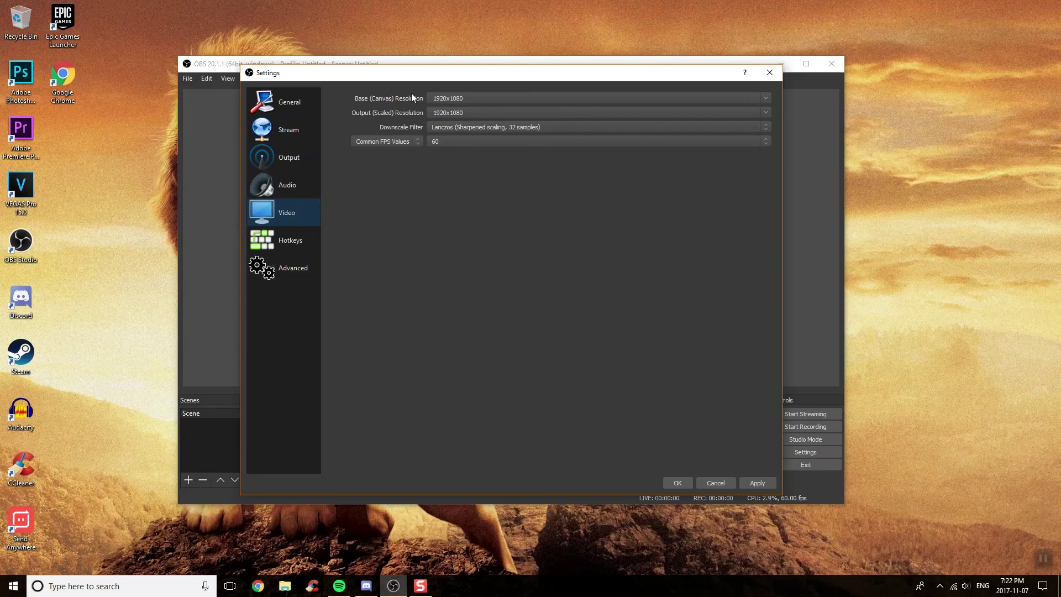
Step: Keep the base and output resolutions at 1920x1080
left_click_drag(417, 75, 480, 82)
left_click(793, 104)
left_click(771, 124)
left_click(794, 116)
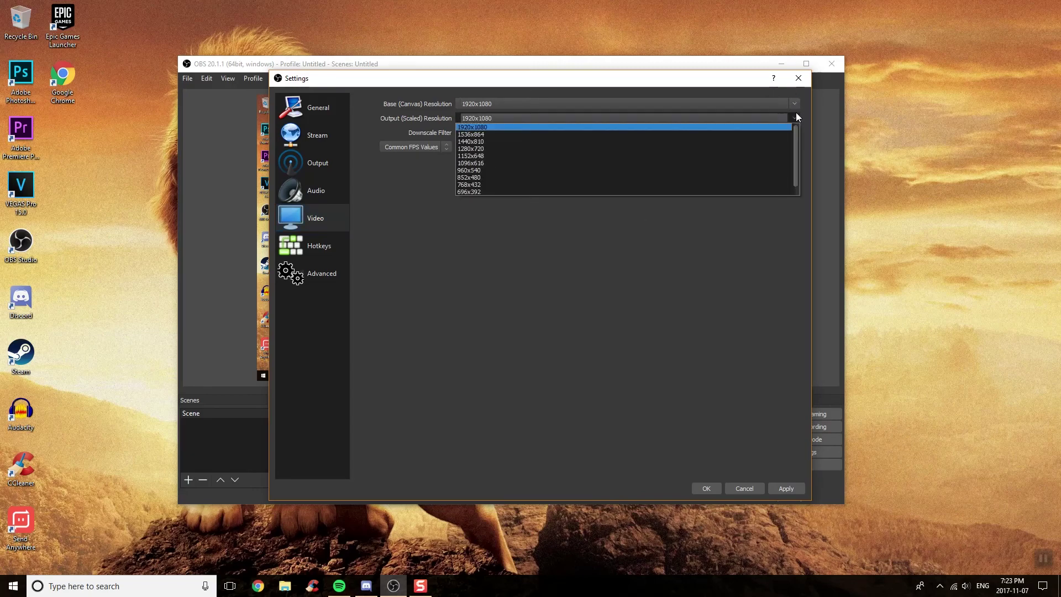
left_click(654, 126)
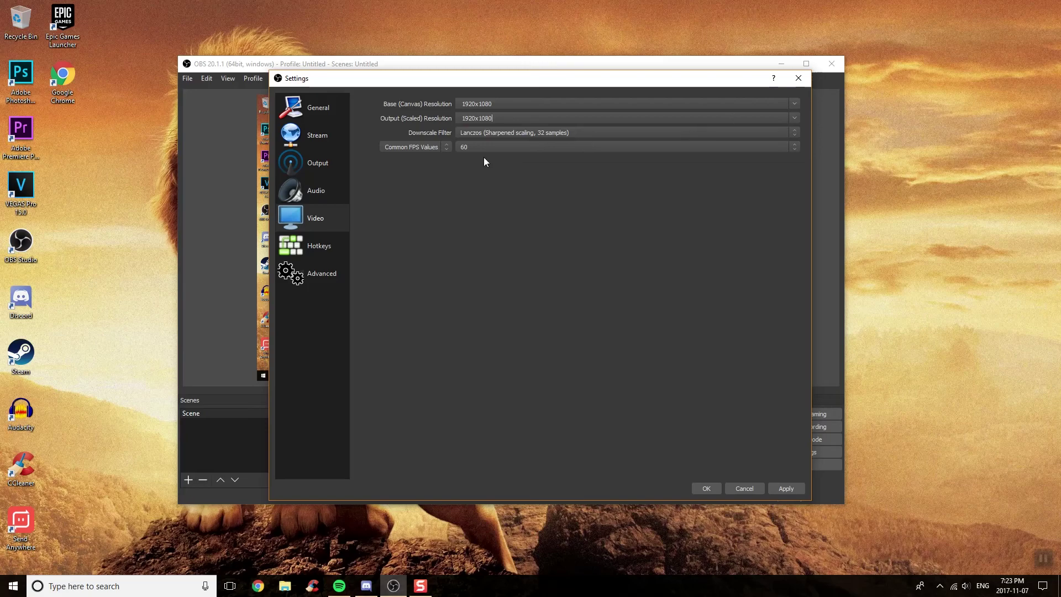
left_click(799, 132)
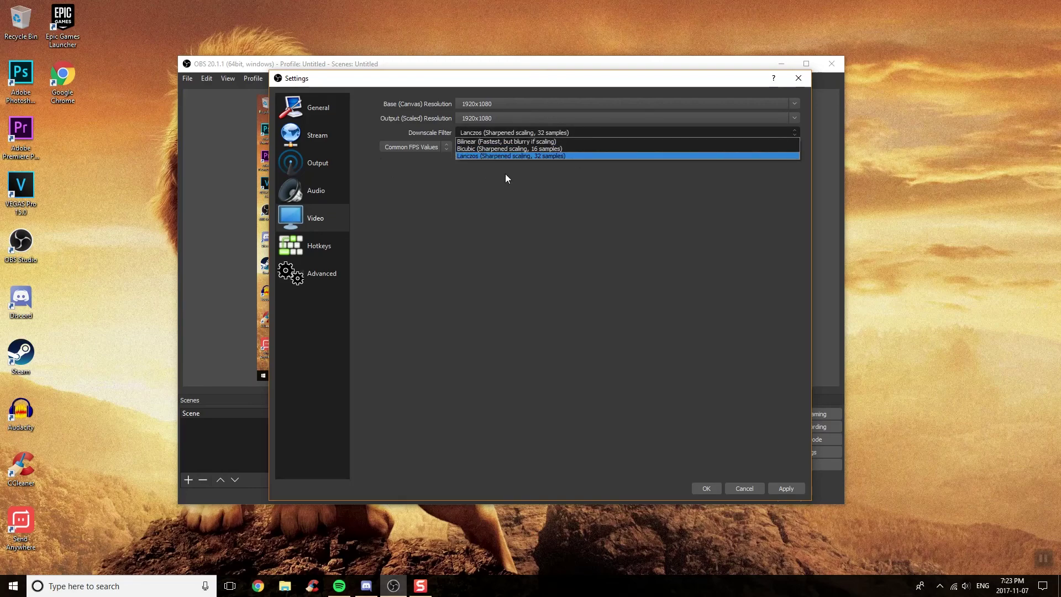
Step: Keep Common FPS Values at 60 and close Settings
left_click(476, 147)
left_click(418, 185)
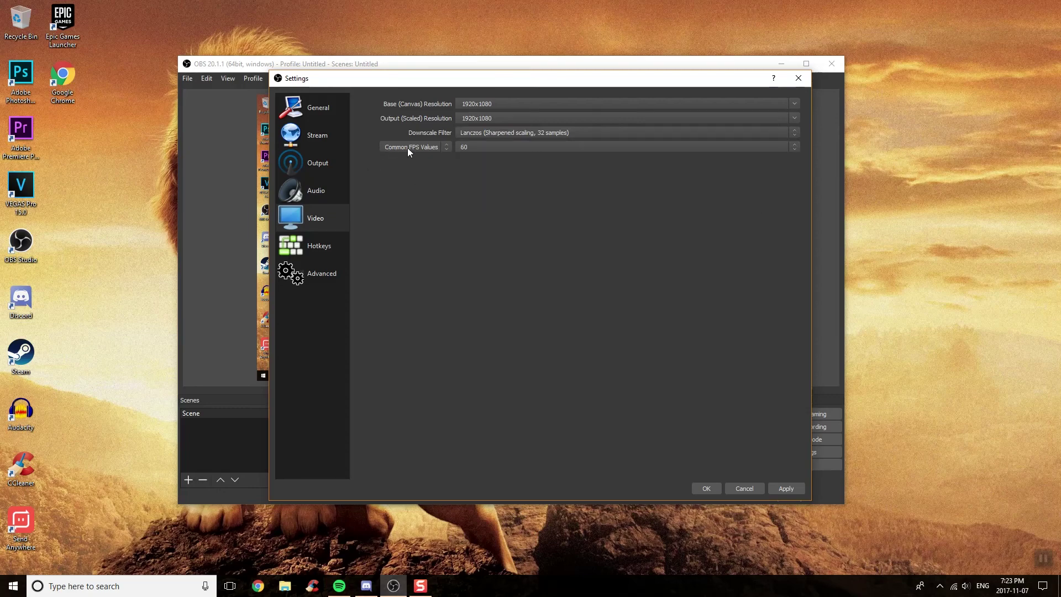
left_click(795, 147)
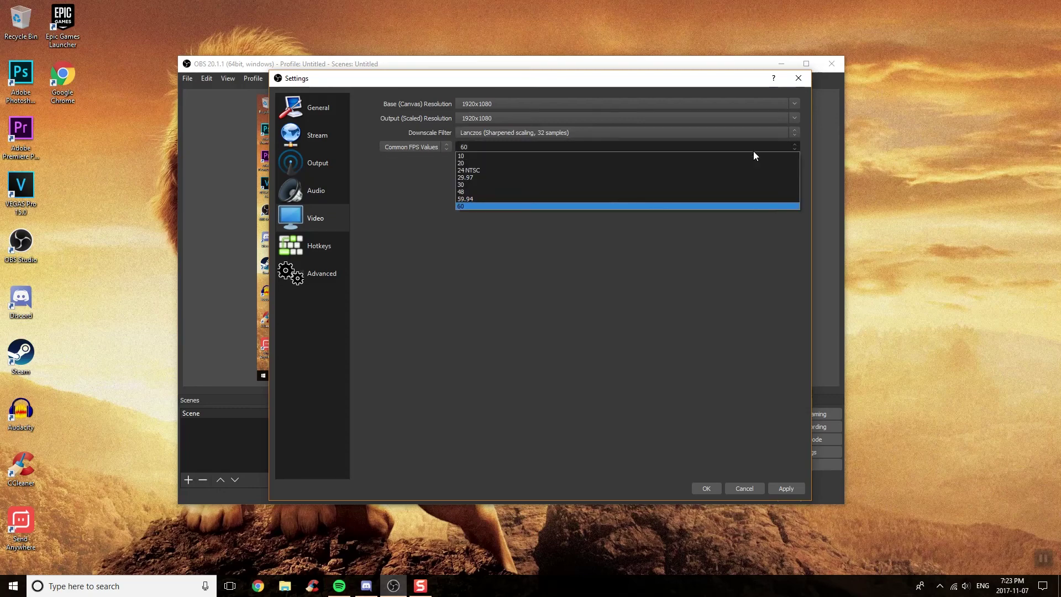
left_click(725, 235)
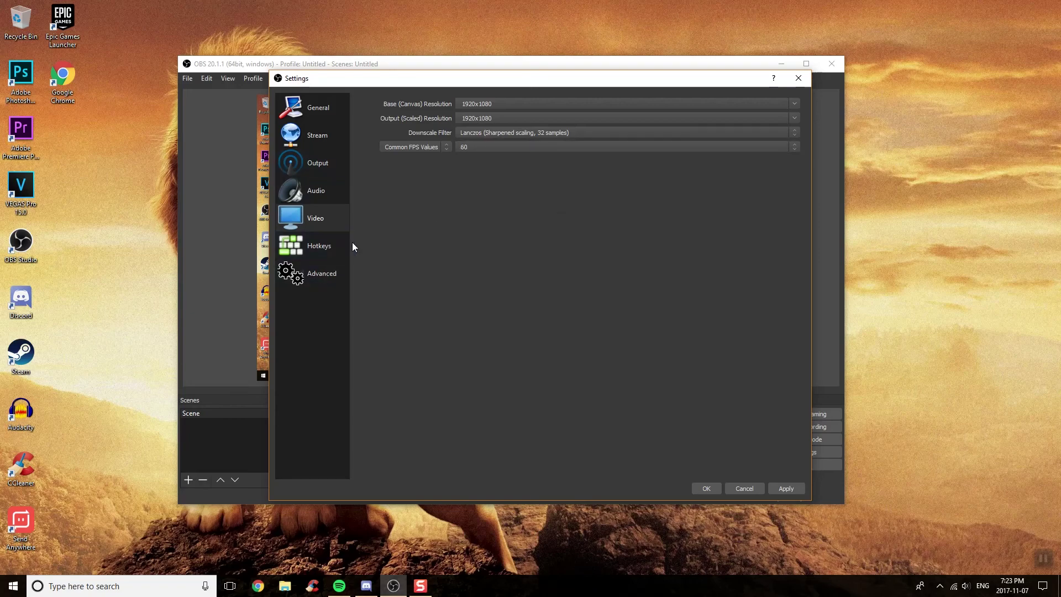
left_click(324, 107)
left_click(750, 488)
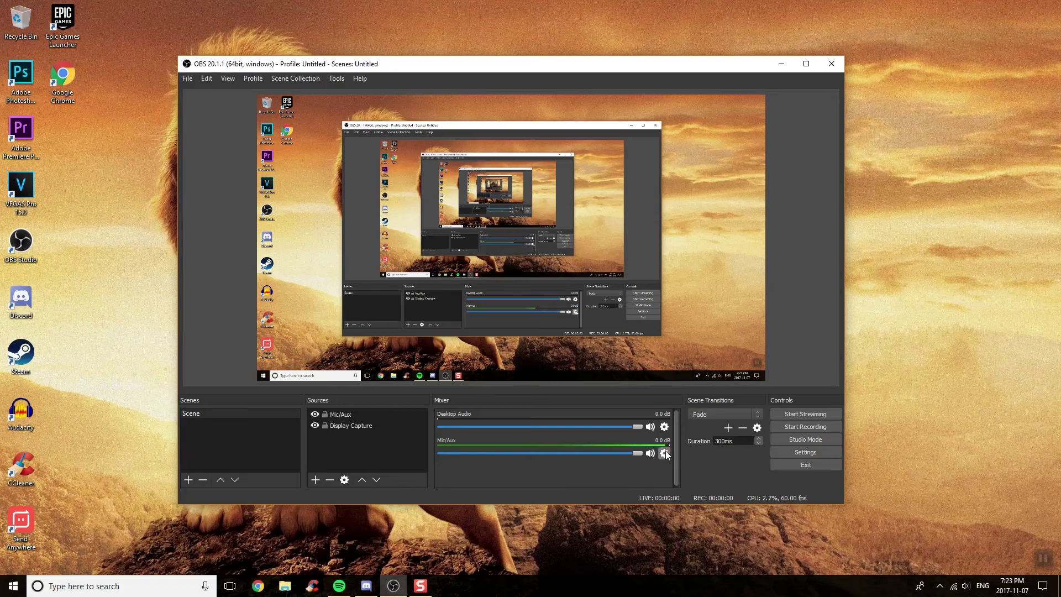
Step: Review the recording audio track options in Output settings without changing anything
left_click(796, 453)
left_click(287, 161)
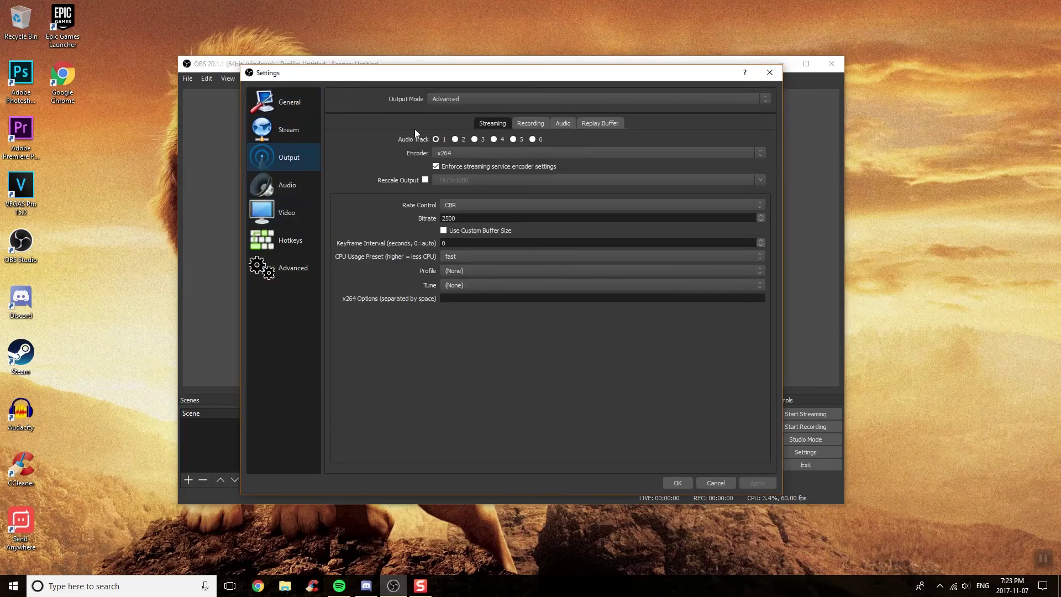
left_click(558, 123)
left_click(536, 122)
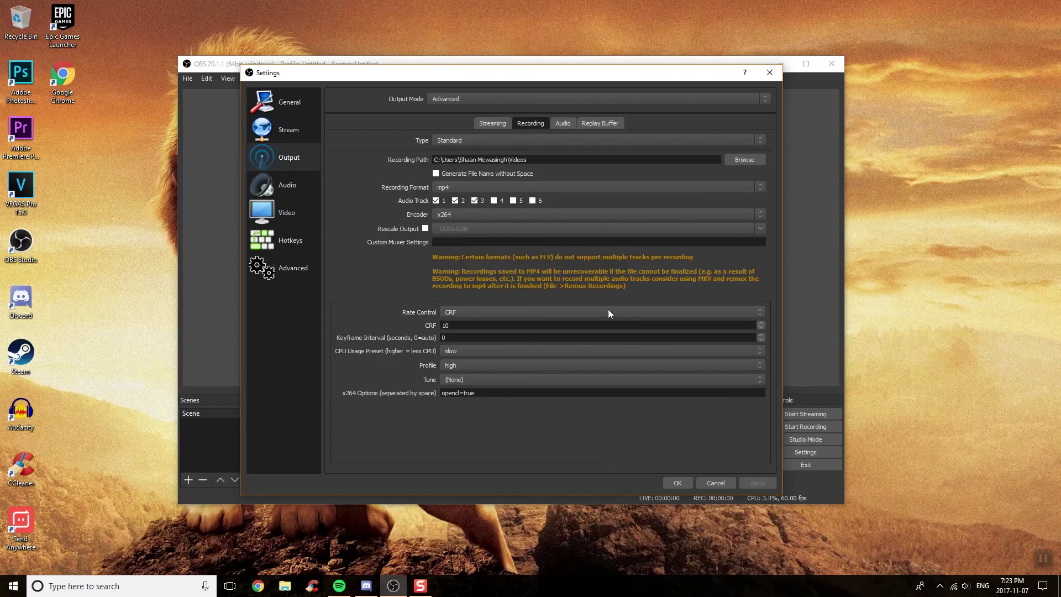
left_click(715, 481)
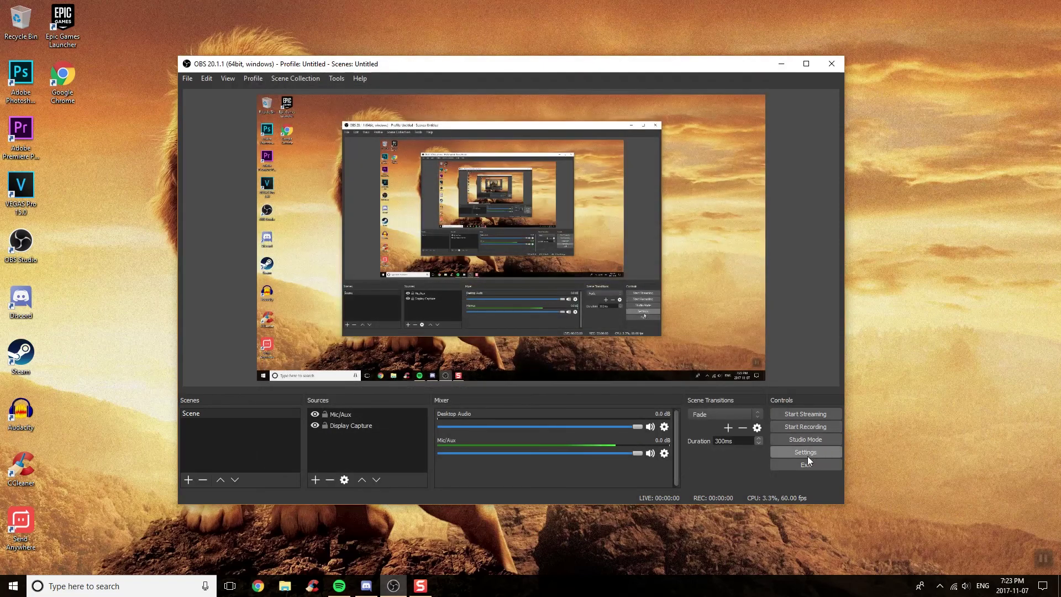
Step: Tick tracks 1 and 2 for Desktop Audio in Advanced Audio Properties
left_click(663, 454)
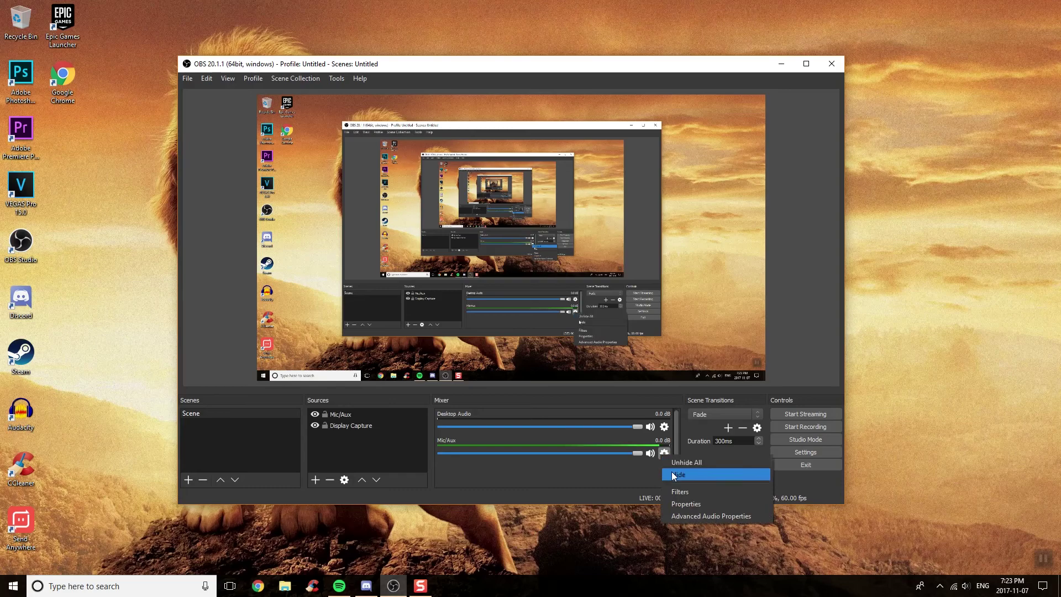
left_click(691, 500)
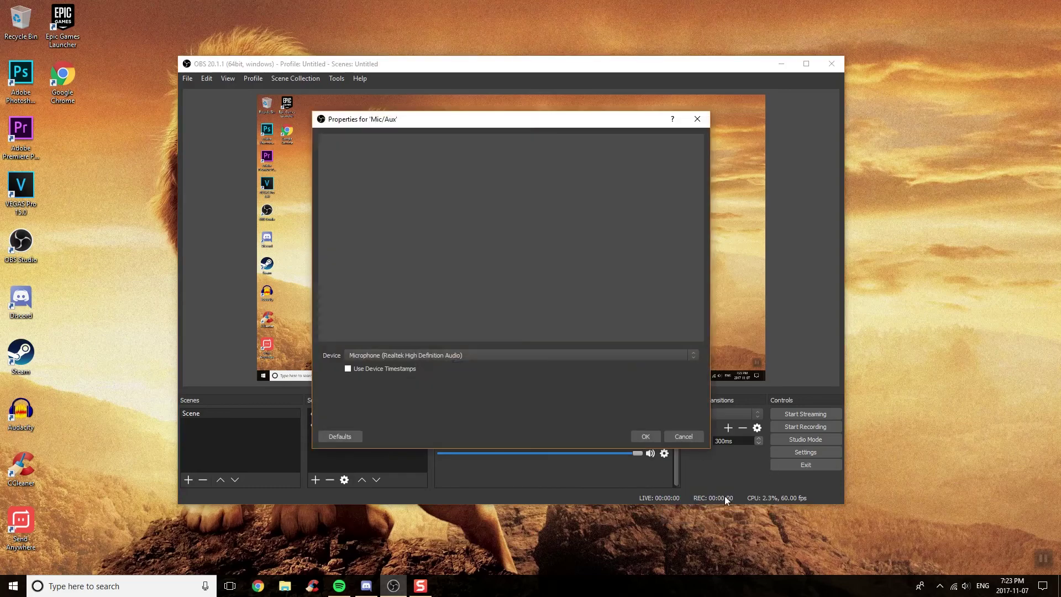
left_click(684, 437)
left_click(664, 453)
left_click(702, 512)
left_click_drag(309, 185, 313, 173)
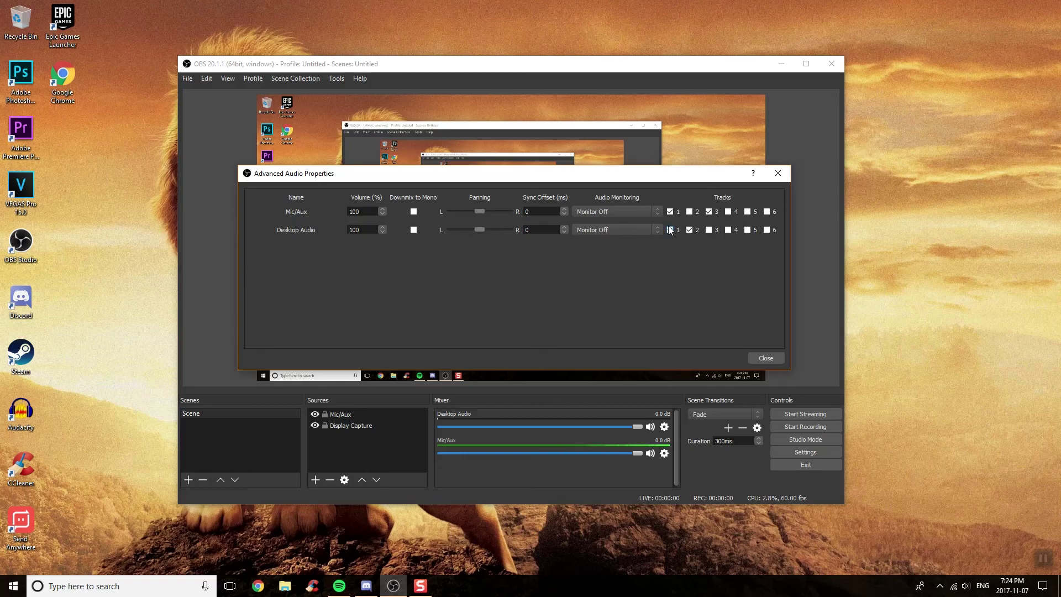
left_click(670, 229)
left_click(689, 231)
left_click(766, 358)
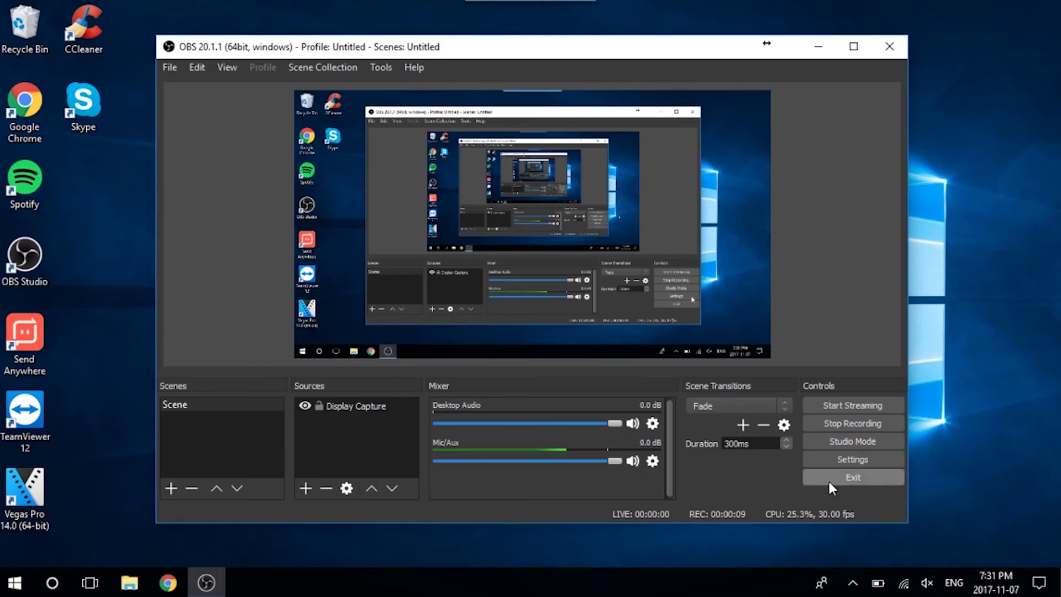
Step: Create a Video Capture Device source using the Integrated Webcam at device default resolution
right_click(345, 436)
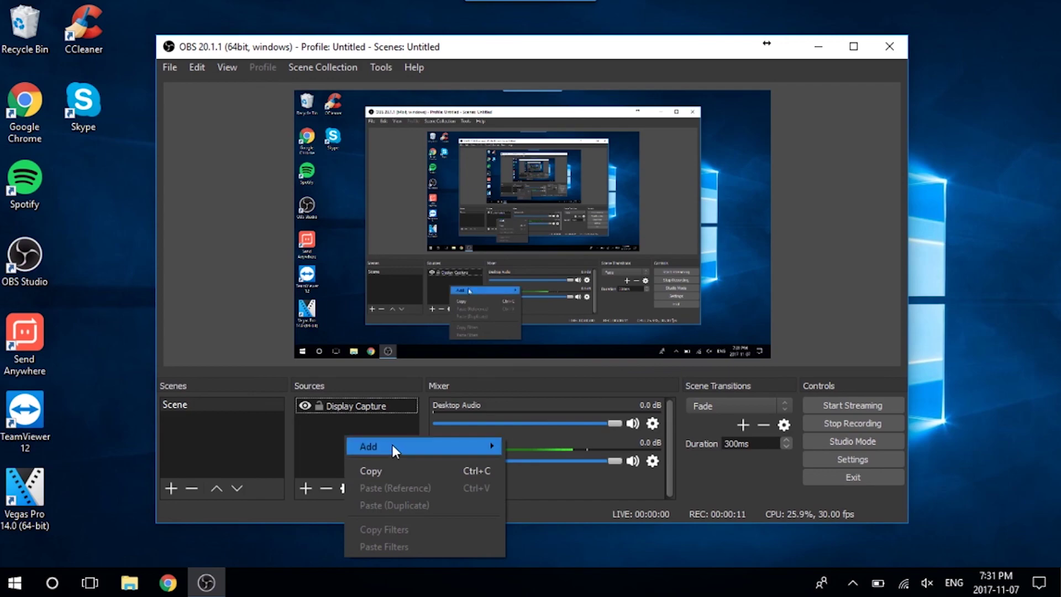
mouse_move(395, 449)
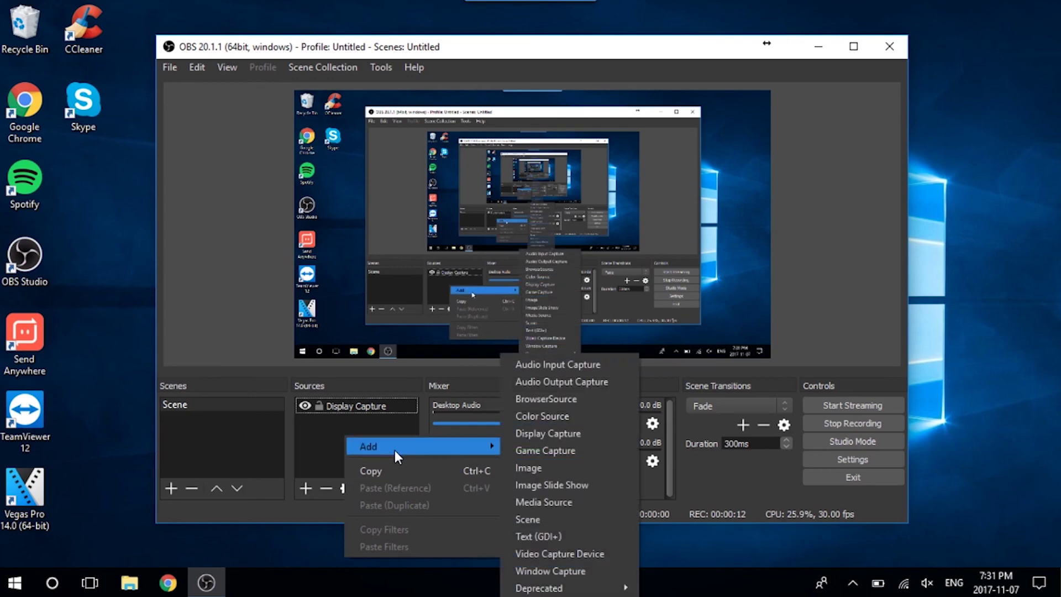
left_click(546, 555)
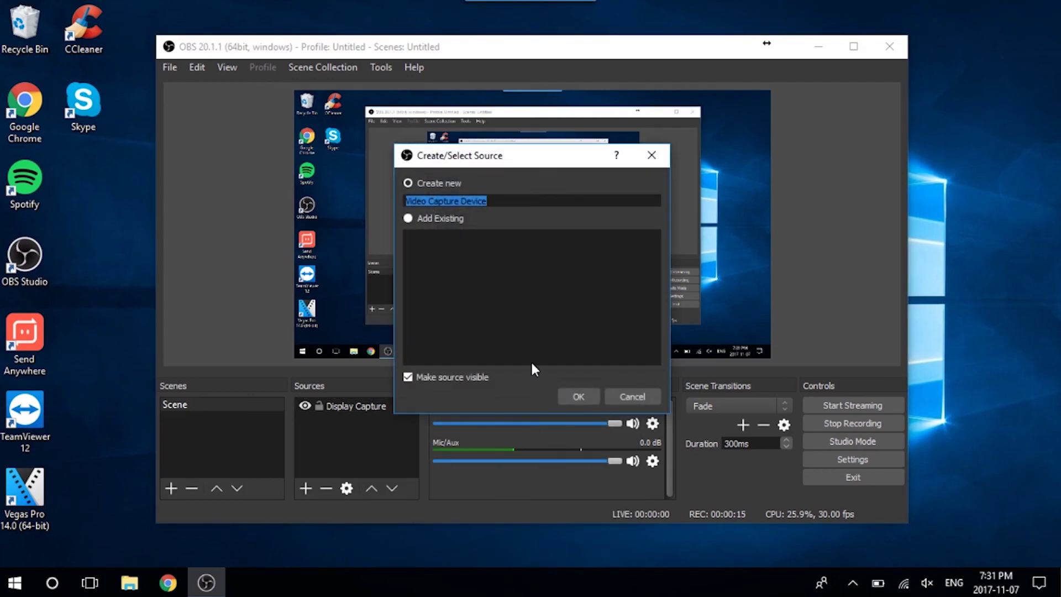
left_click(591, 397)
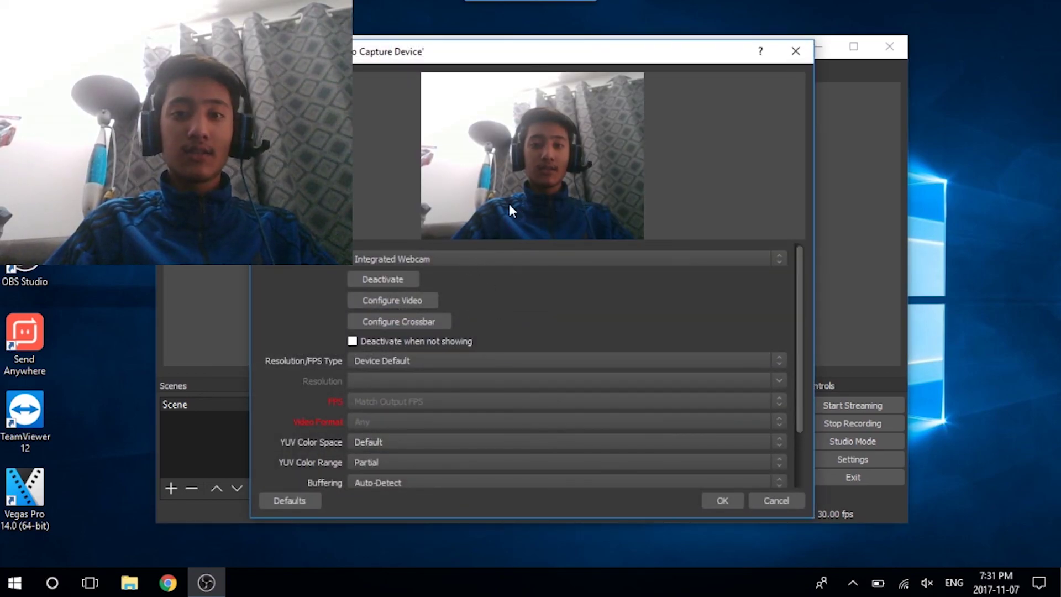
left_click(471, 260)
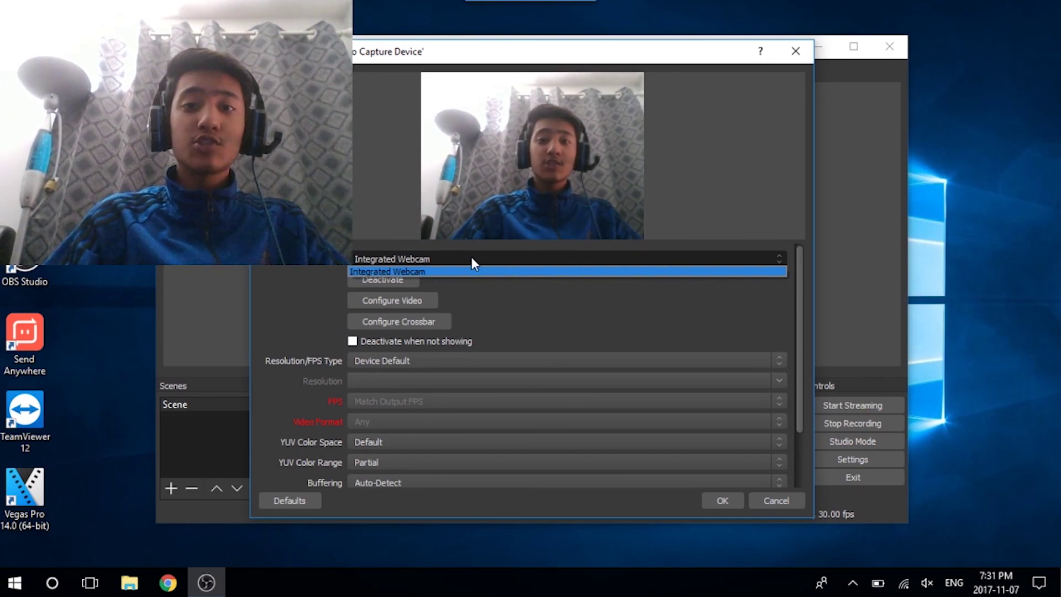
left_click(553, 313)
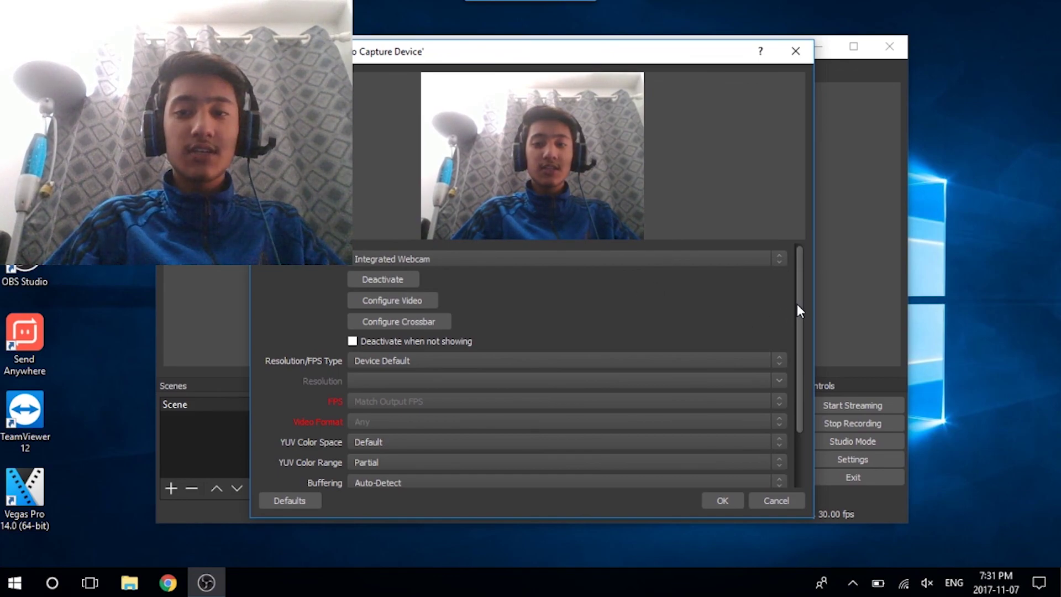
left_click_drag(797, 304, 796, 354)
left_click(722, 295)
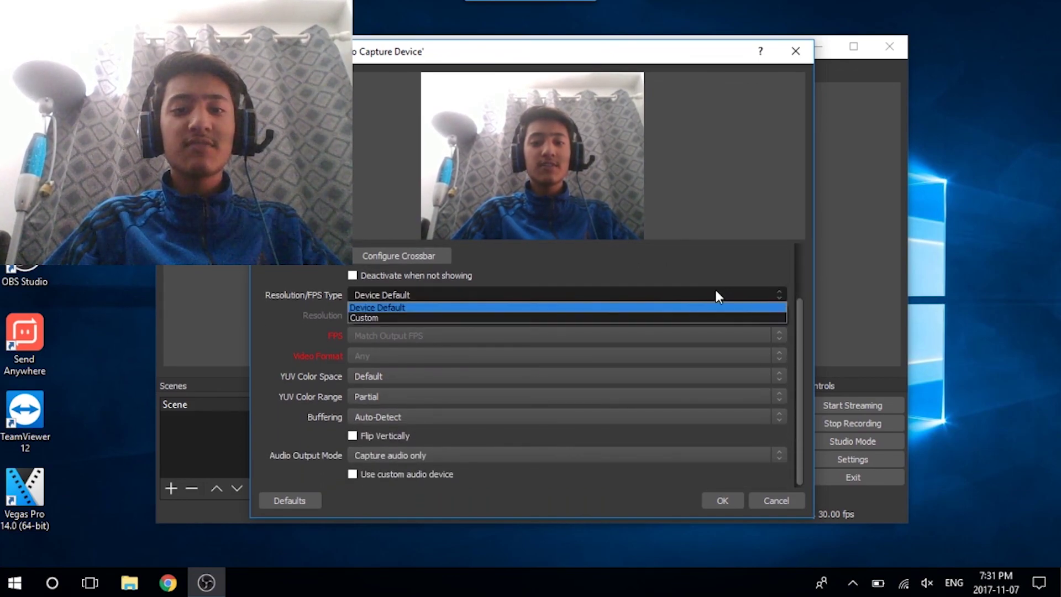
left_click(712, 273)
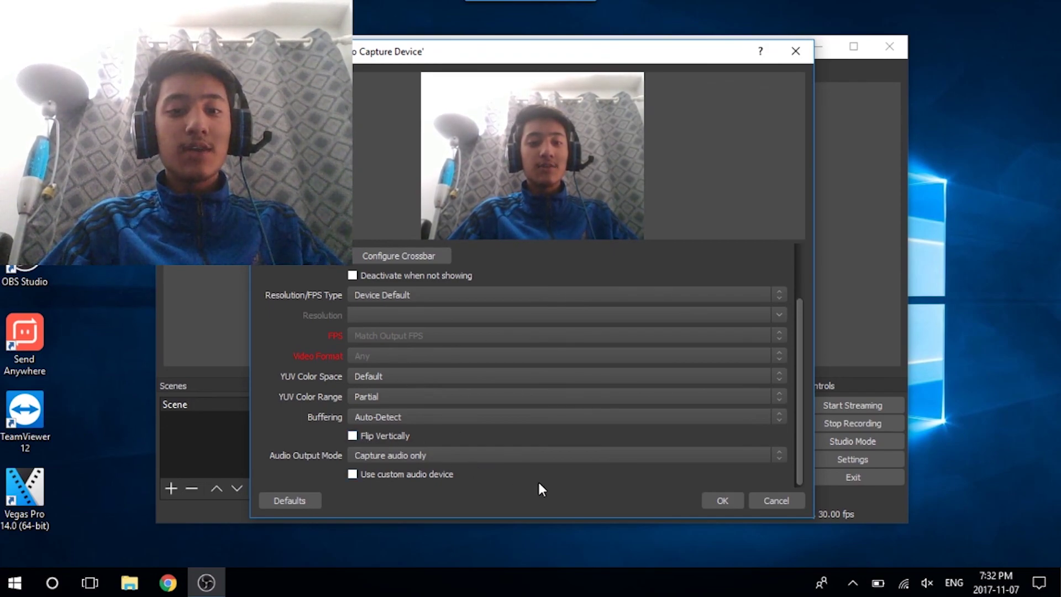
Step: Leave the webcam unflipped, audio-only output, no custom audio device, and confirm
left_click(365, 437)
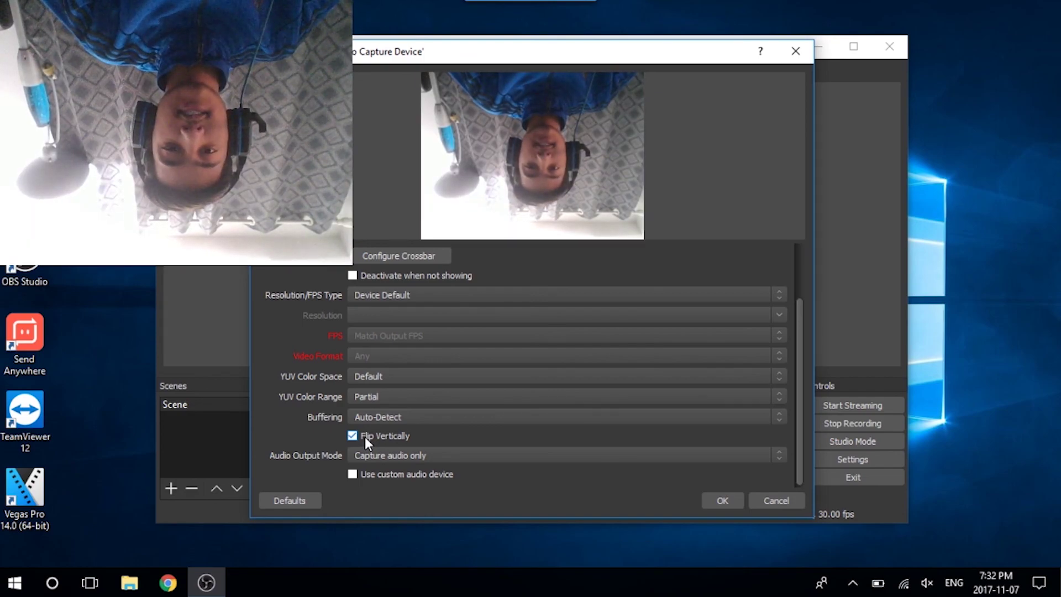
left_click(365, 436)
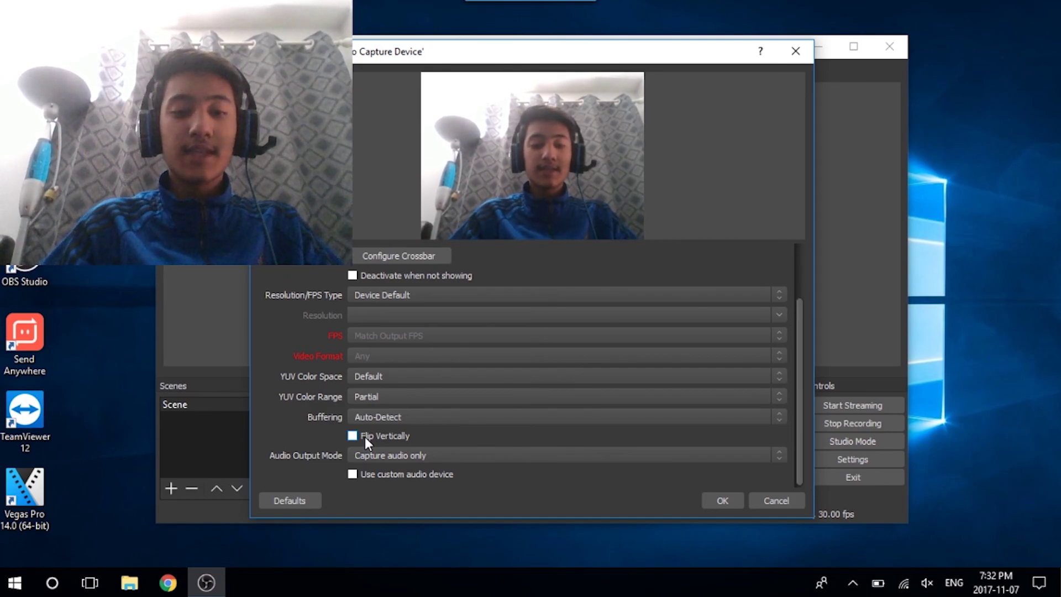
left_click(455, 457)
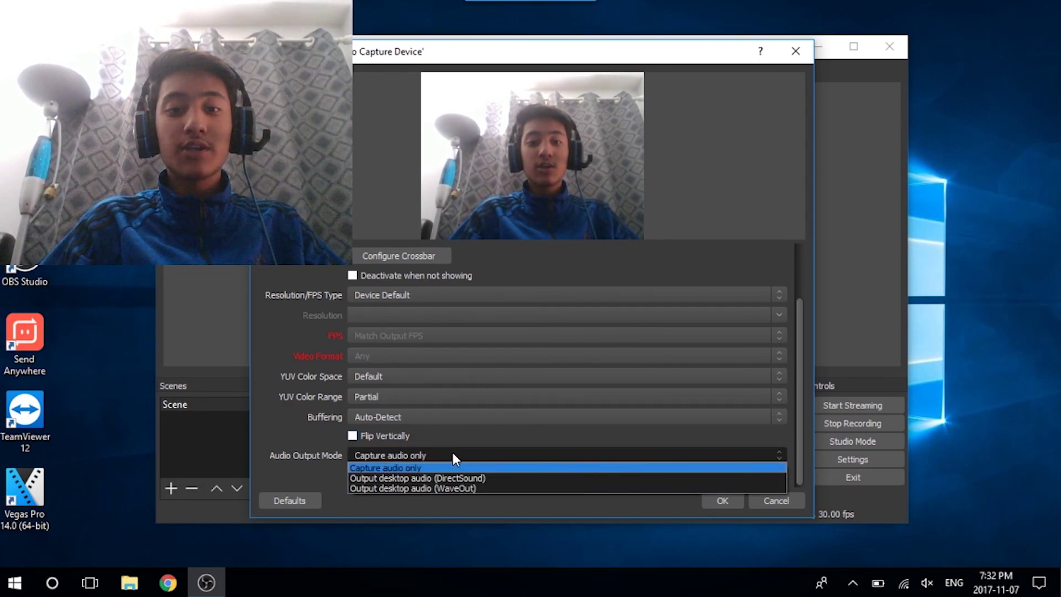
left_click(452, 454)
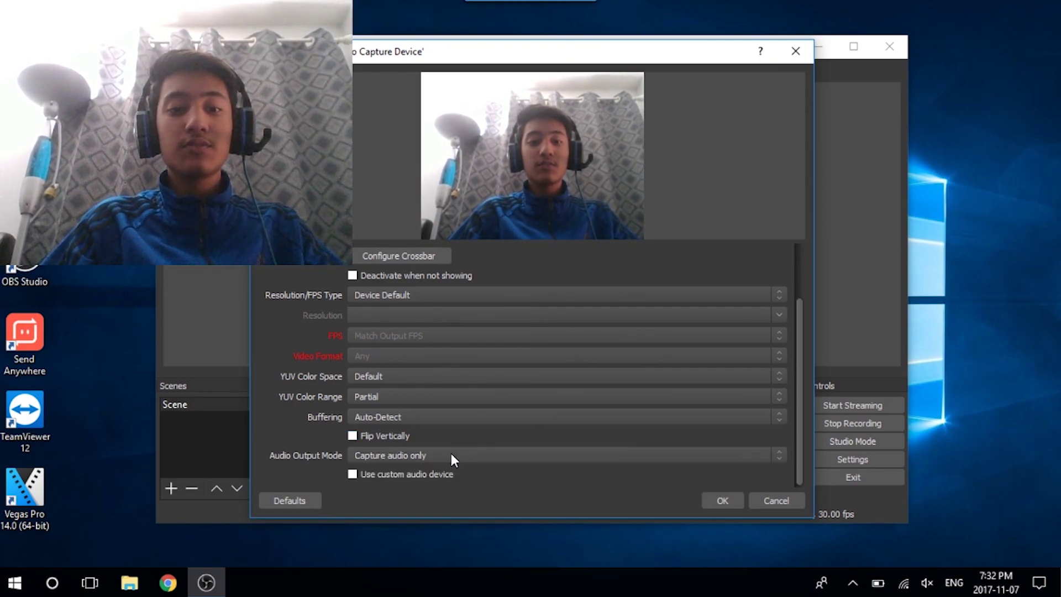
left_click(353, 474)
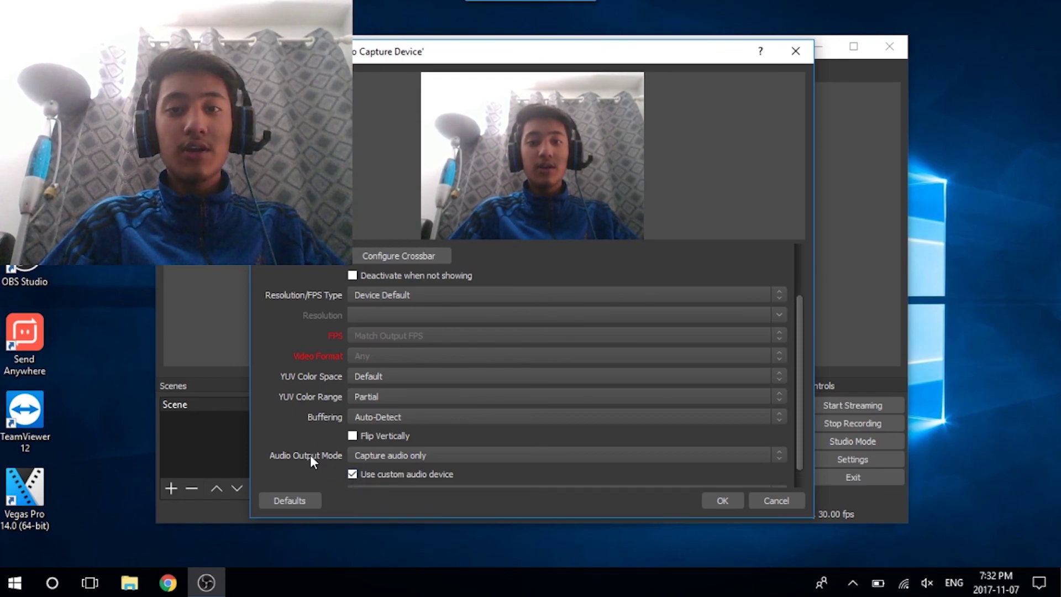
scroll(310, 456, "down", 1)
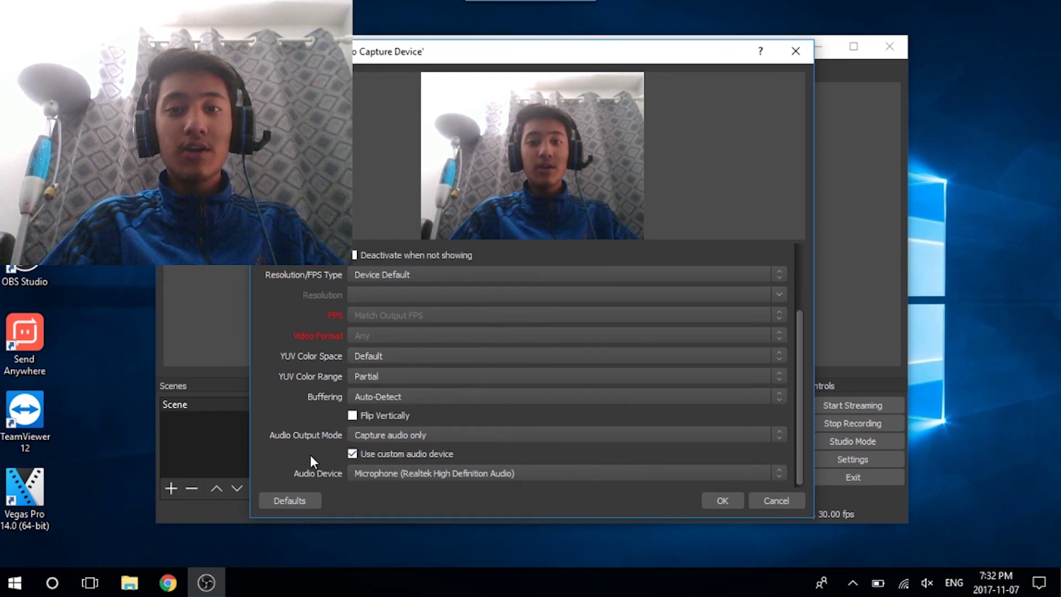
left_click(412, 470)
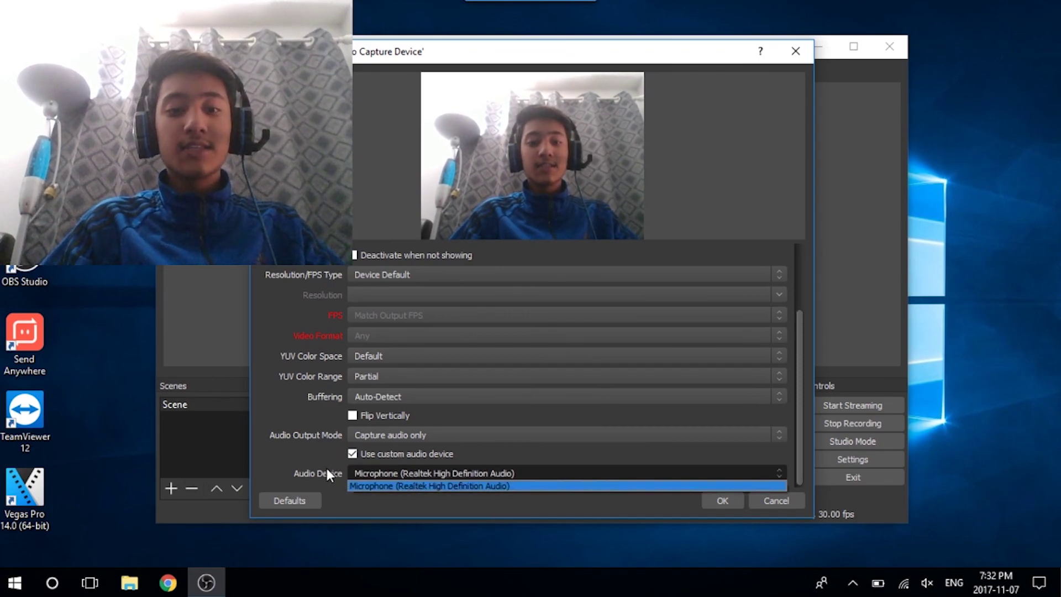
left_click(327, 468)
left_click(406, 452)
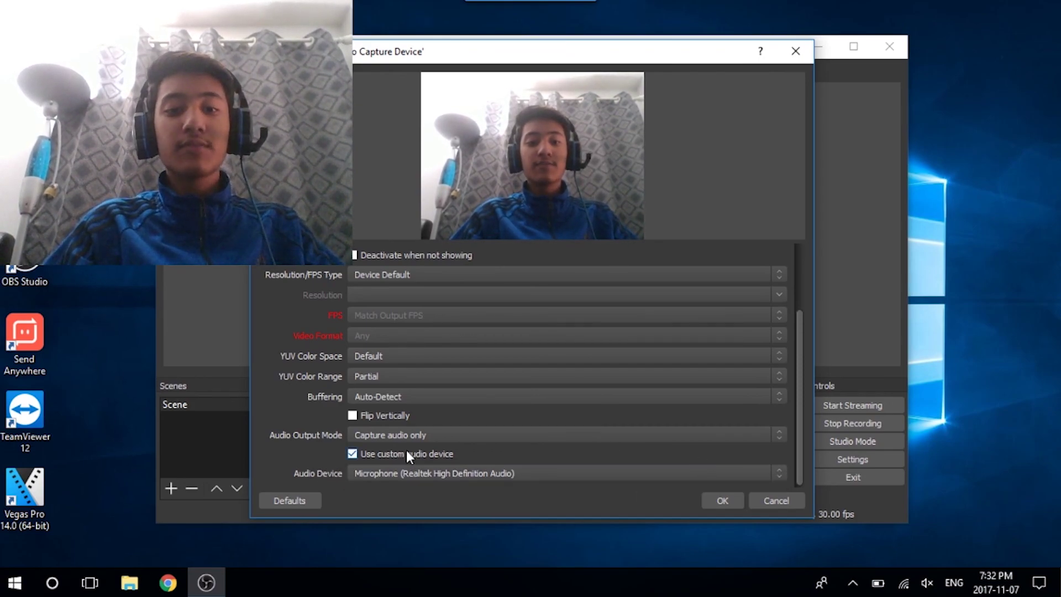
left_click(722, 500)
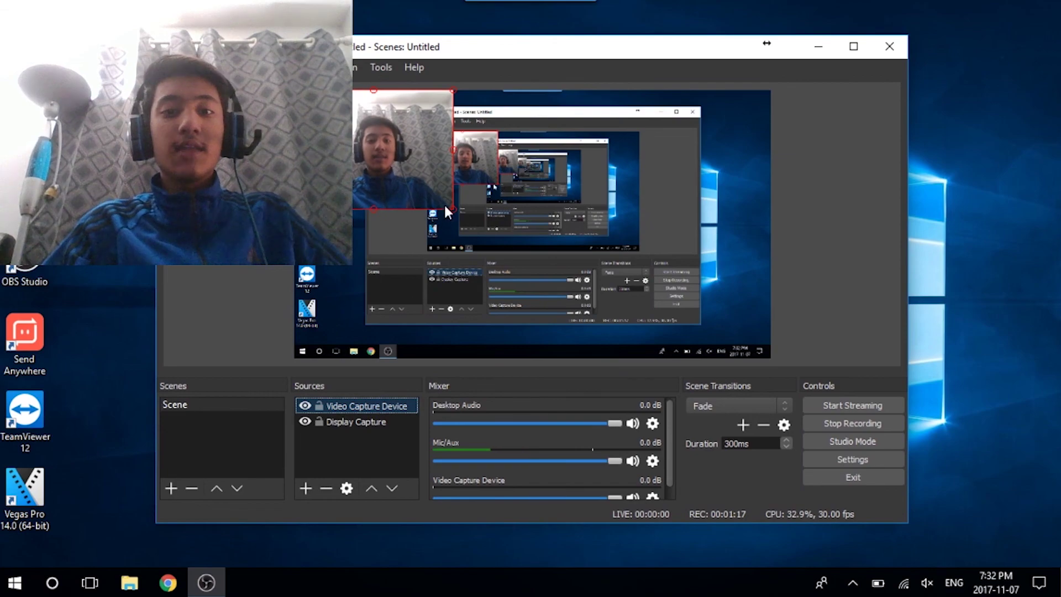
Step: Scale the webcam overlay down into the top-right corner of the canvas
left_click_drag(450, 205, 730, 117)
left_click(819, 186)
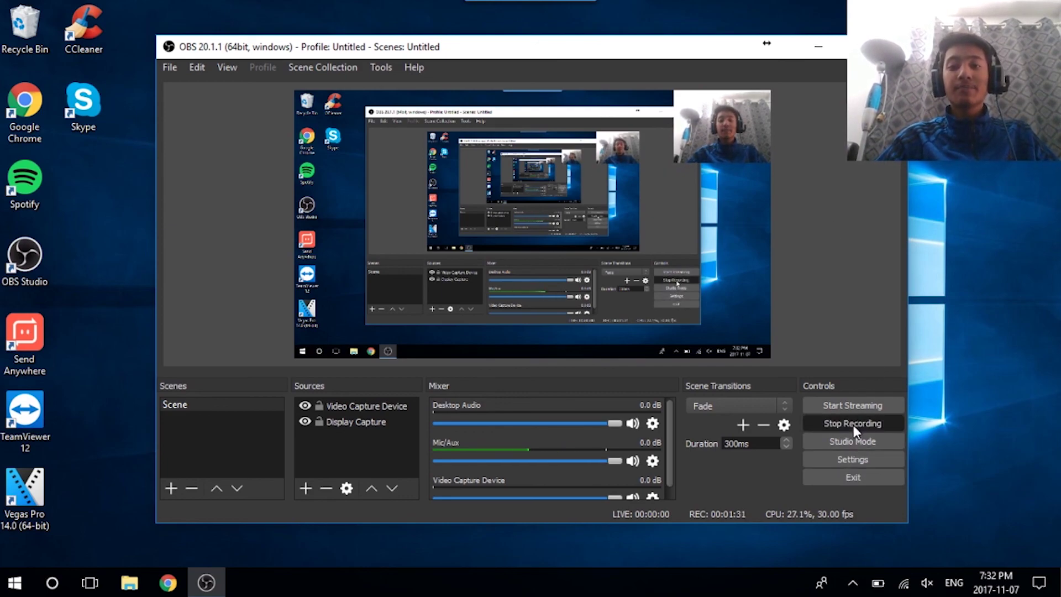
Step: Stop recording so the timer returns to 00:00:00
left_click(854, 424)
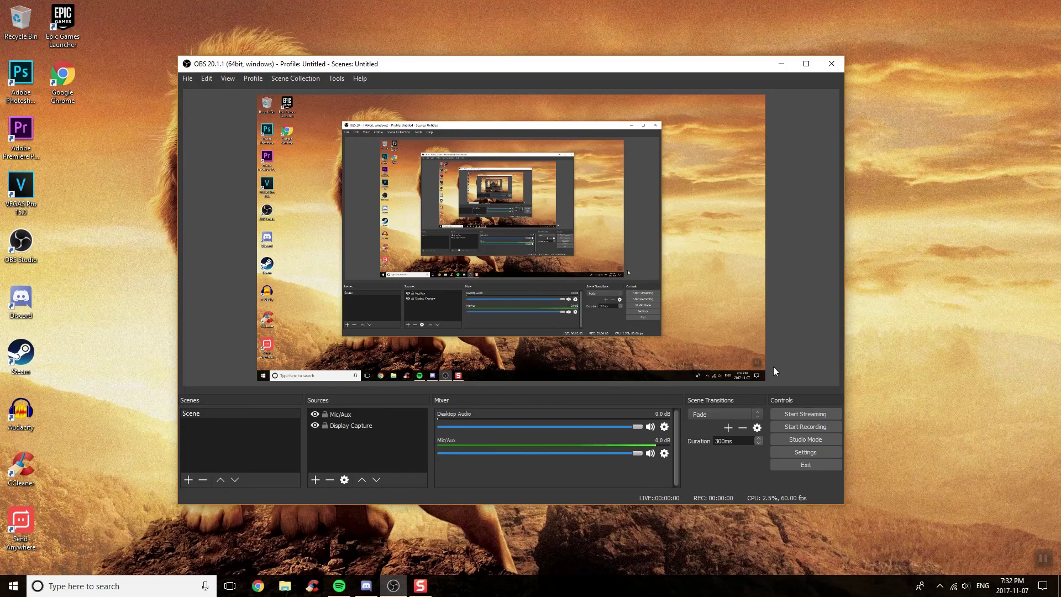